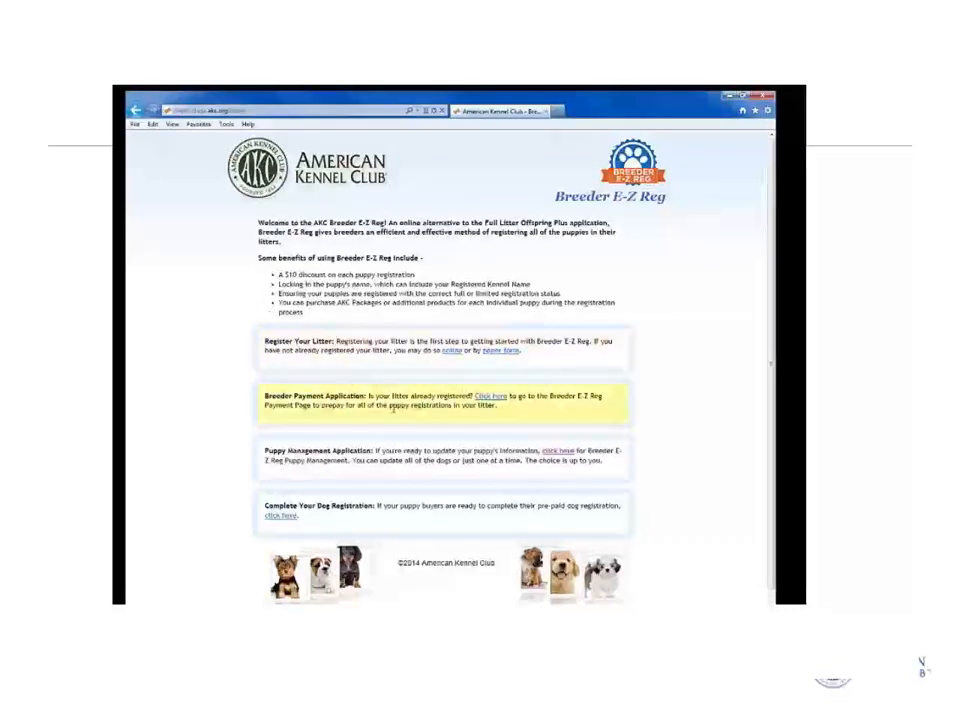
Log in to Breeder Payment with the litter number, dam registration number and 01/04/2016 certificate date.
left_click(490, 397)
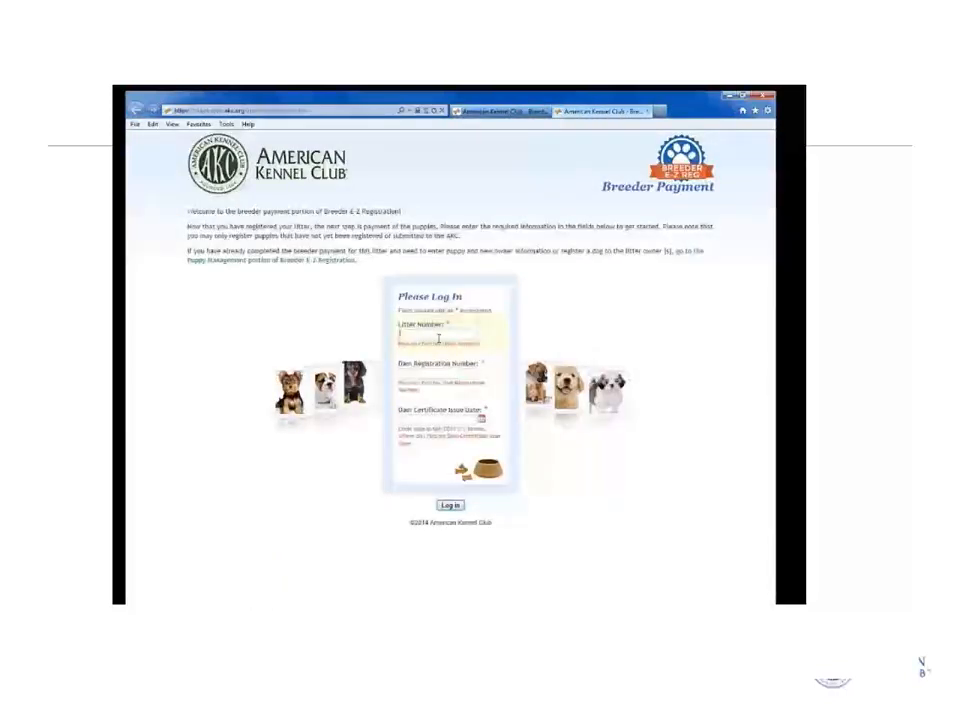
left_click(438, 338)
type("ep370833")
key("Tab")
type("wp")
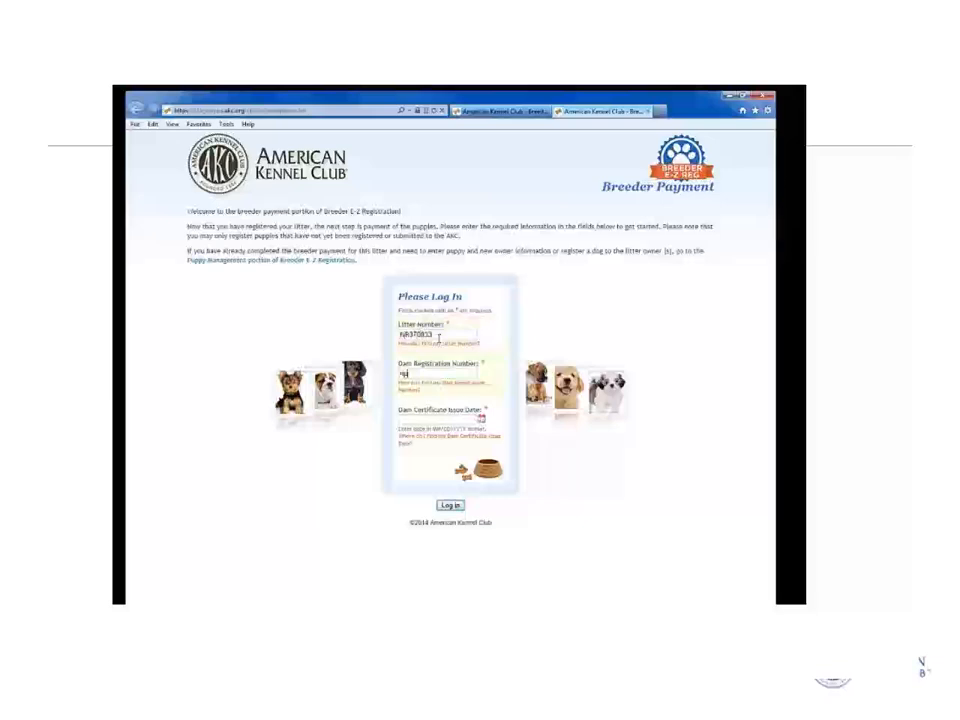
type("37083202")
key("Tab")
type("0")
type("1/04/2016")
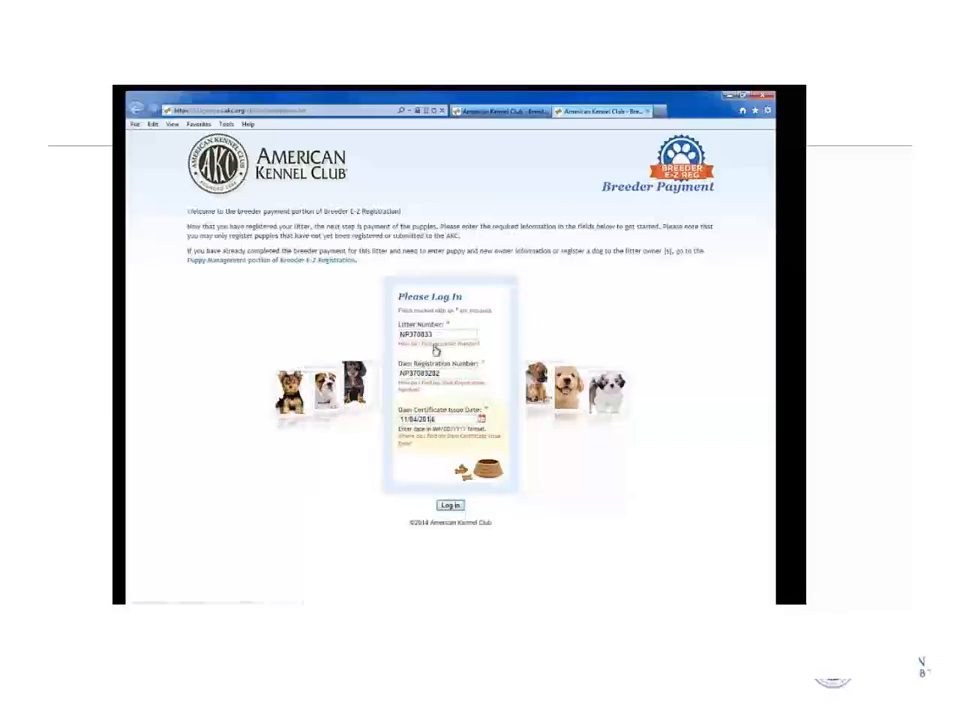
left_click(451, 505)
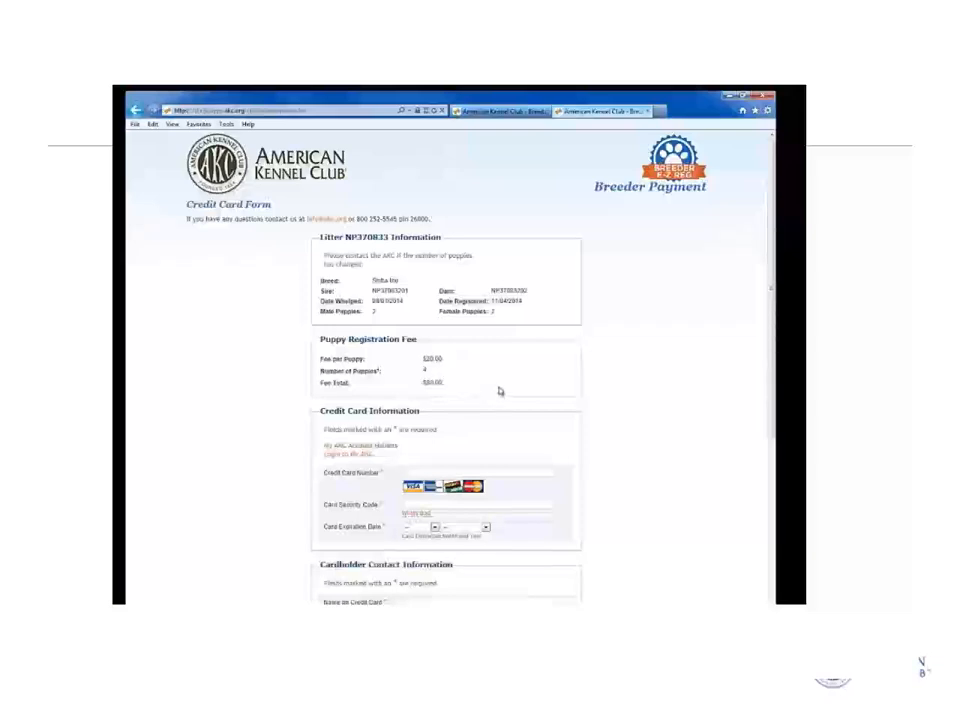
Enter the credit card number and its expiration month and year.
scroll(498, 386, "down", 1)
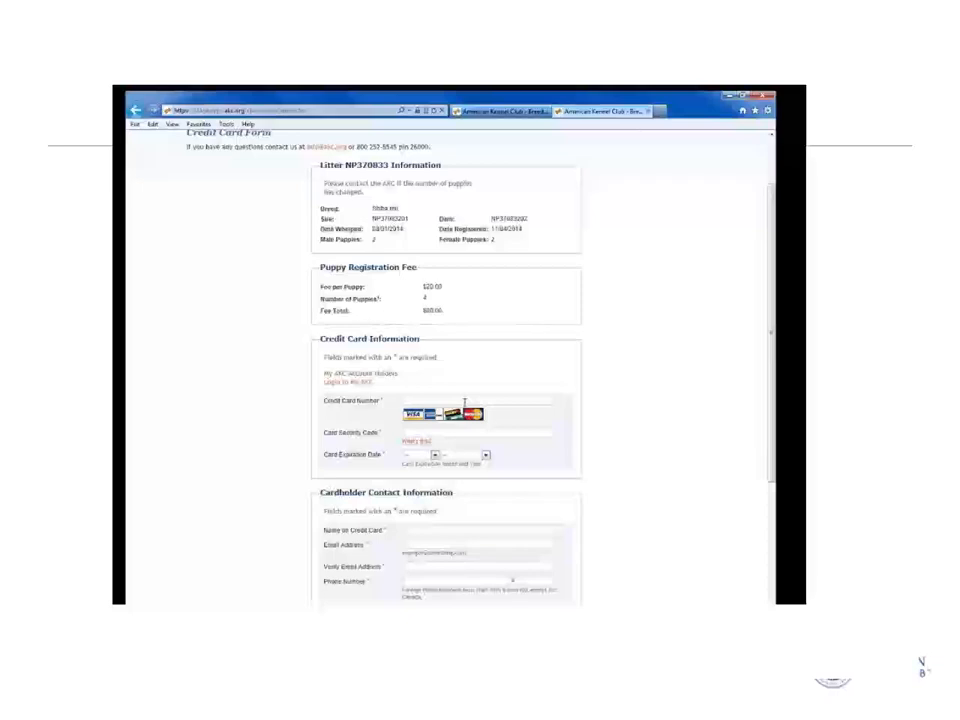
left_click(463, 401)
type("4111111111111111")
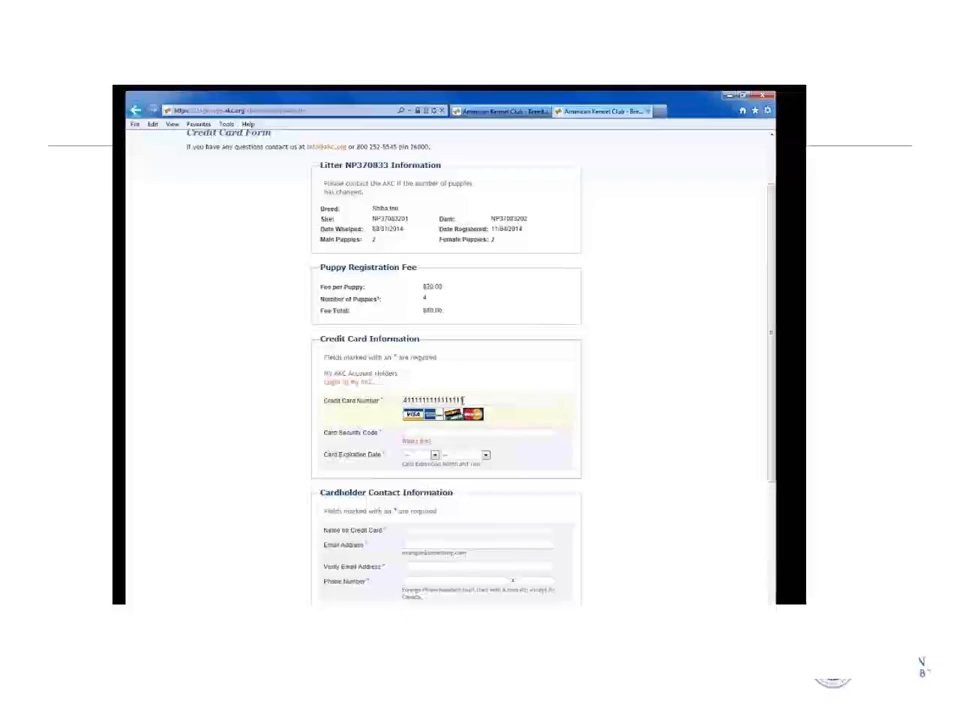
key("Tab")
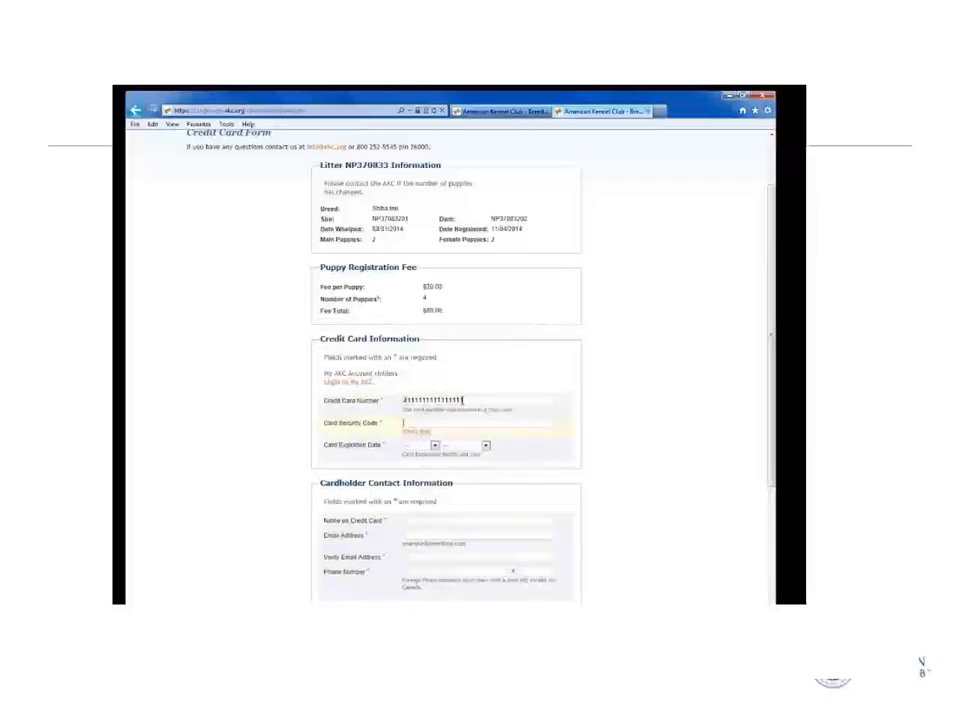
key("Tab")
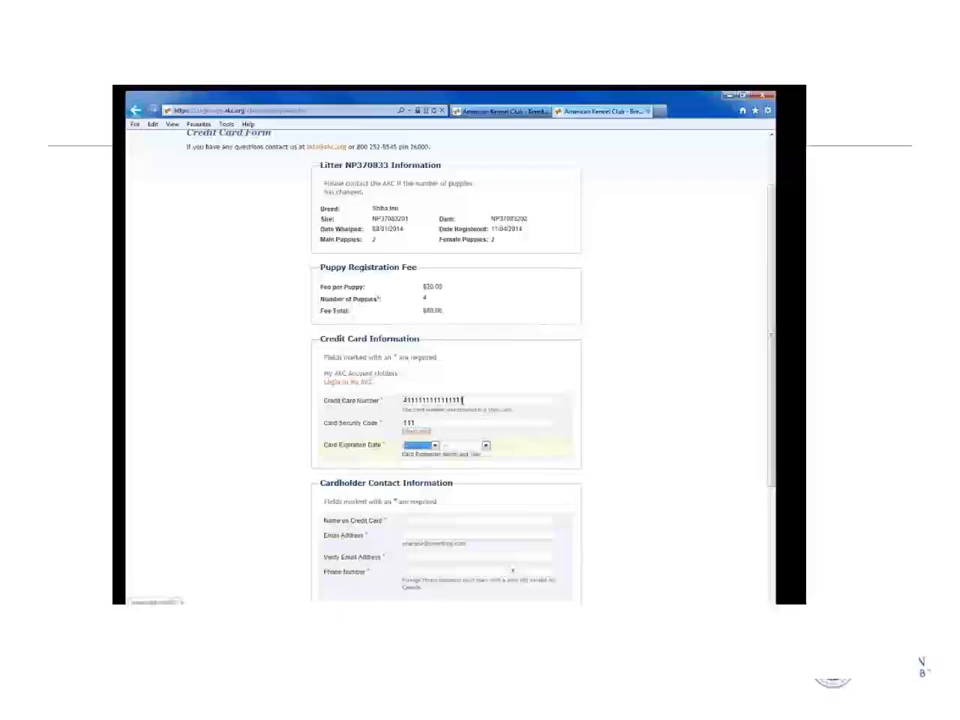
type("03")
key("Tab")
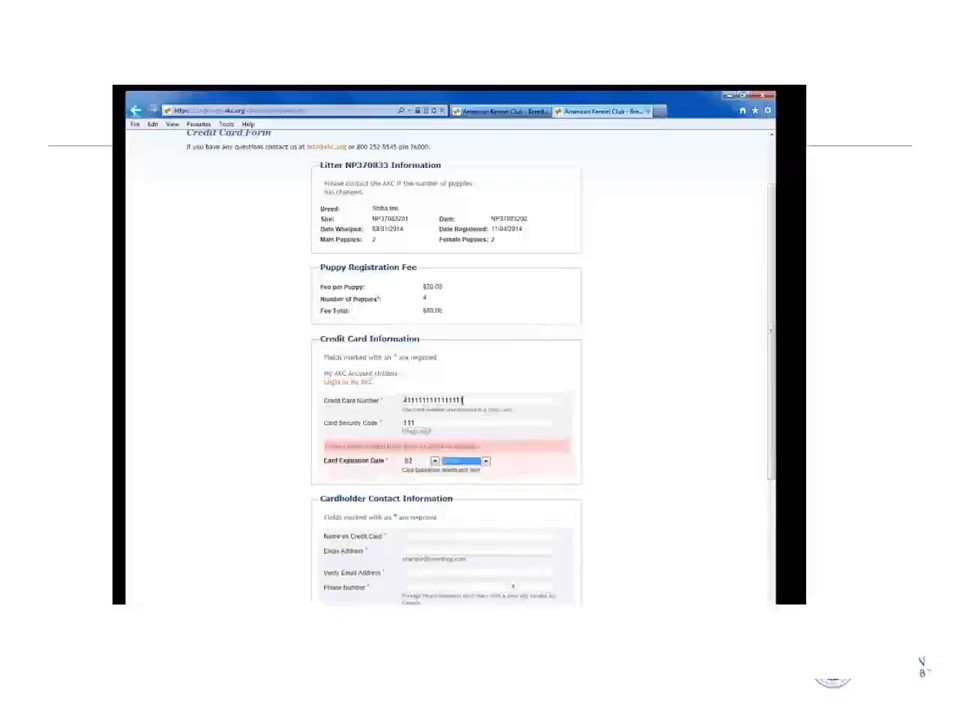
type("2015")
key("Tab")
scroll(472, 410, "down", 2)
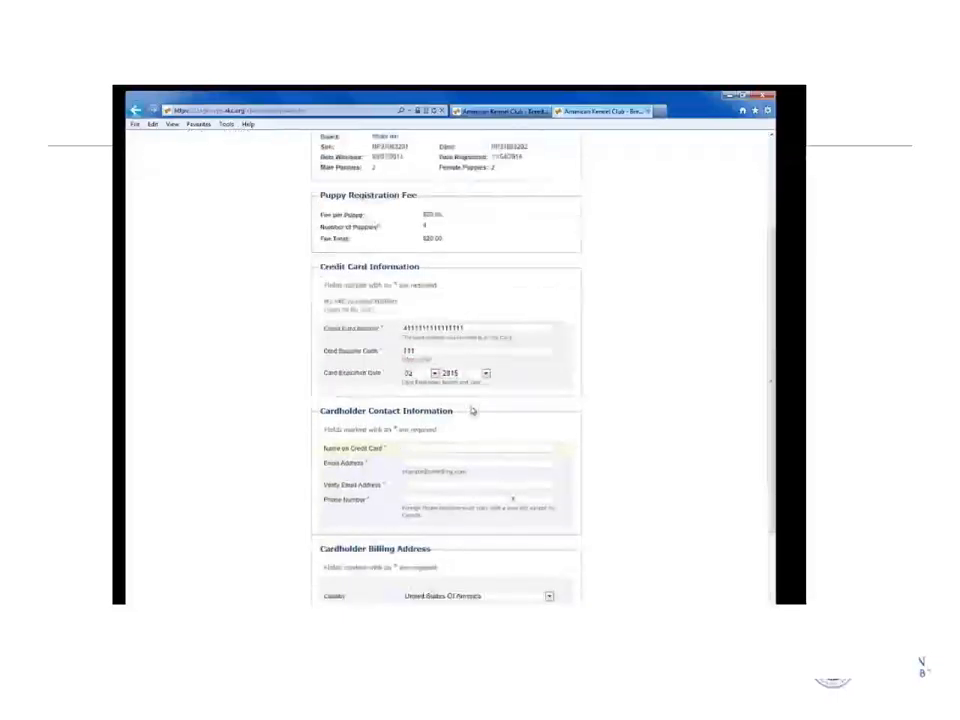
Fill in the cardholder's name, e-mail, e-mail verification and phone number.
type("JANE SMITH")
key("Tab")
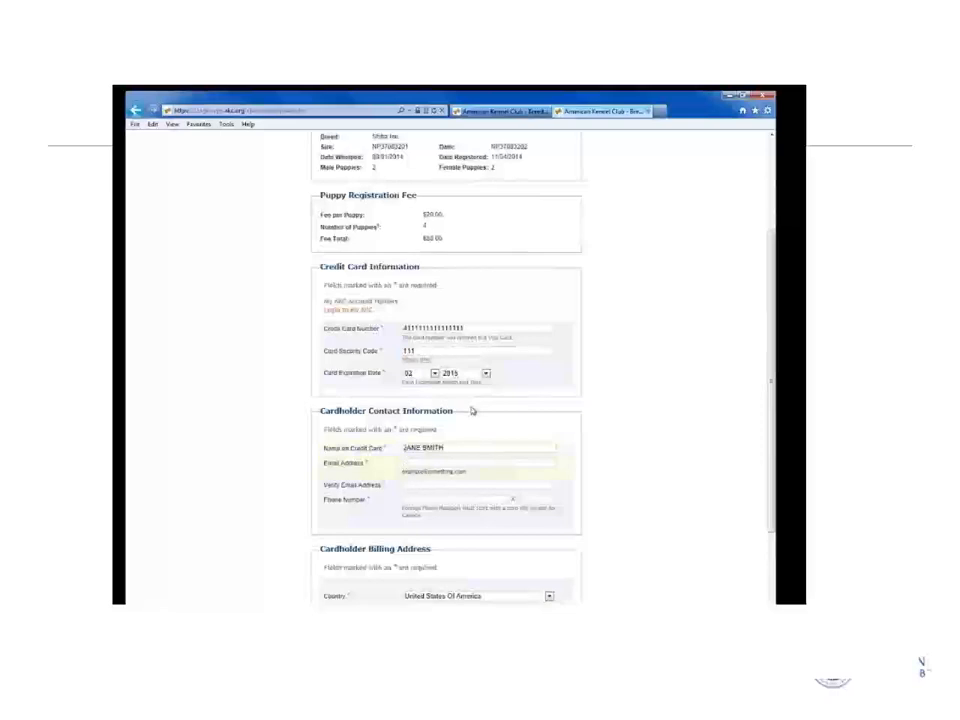
key("Tab")
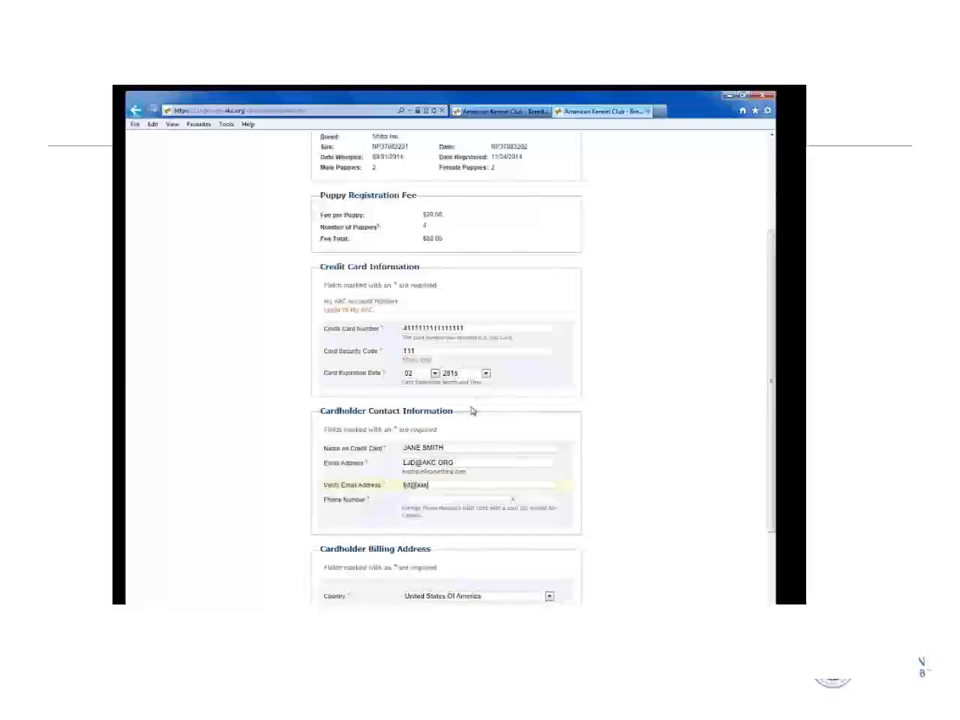
key("Tab")
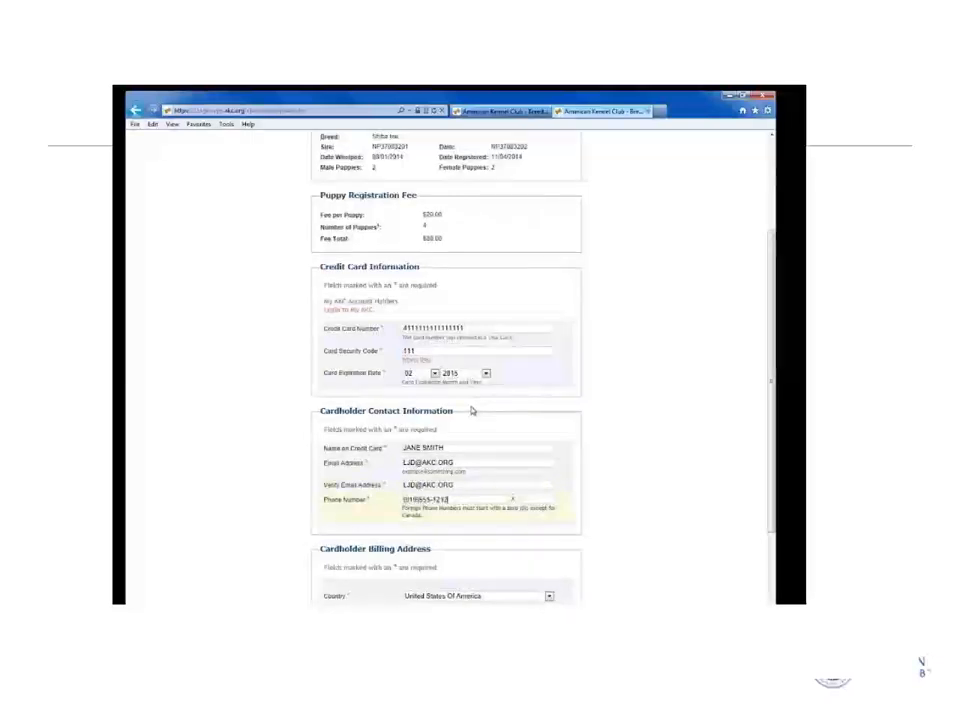
scroll(500, 460, "down", 3)
Enter the cardholder's street, city, North Carolina state and postal code, then continue.
left_click(428, 504)
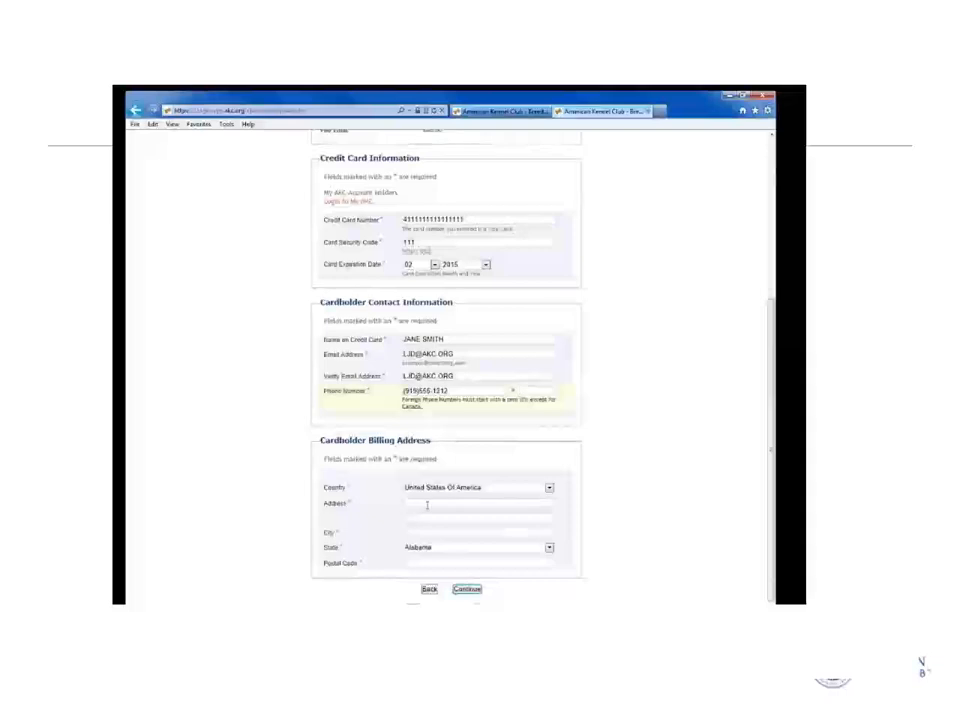
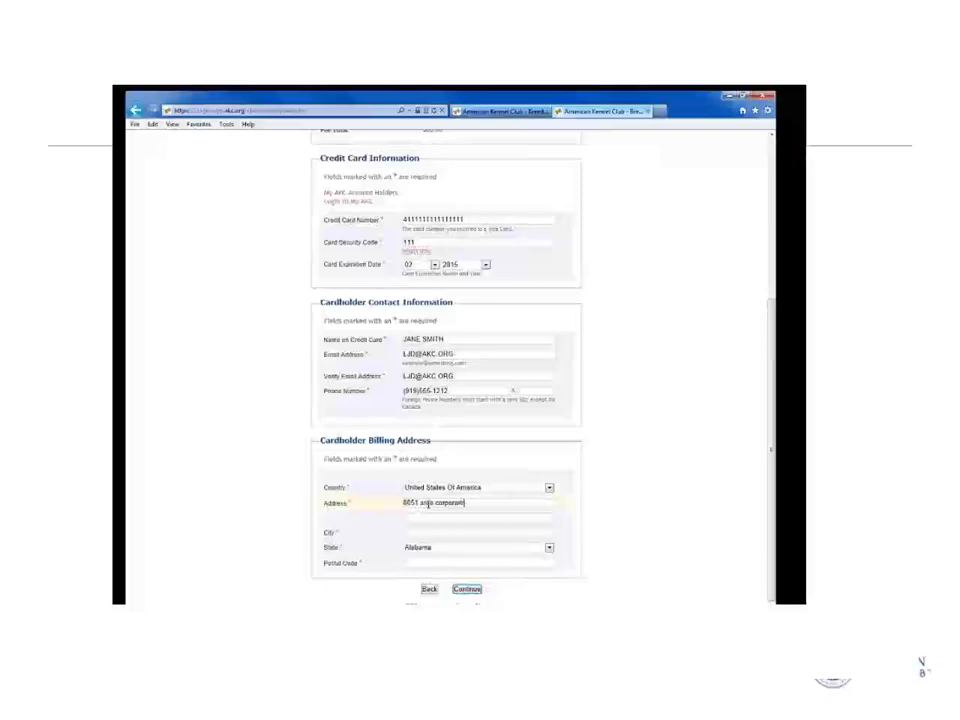
key("Tab")
key("Tab")
type("raleigh")
key("Tab")
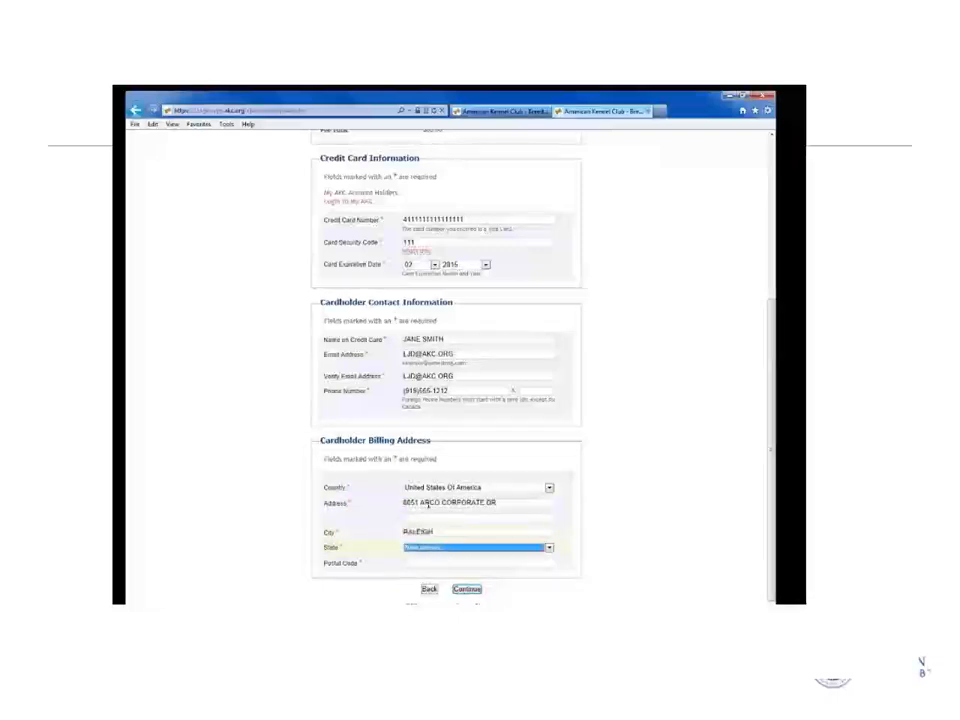
type("nor")
key("Tab")
type("27616")
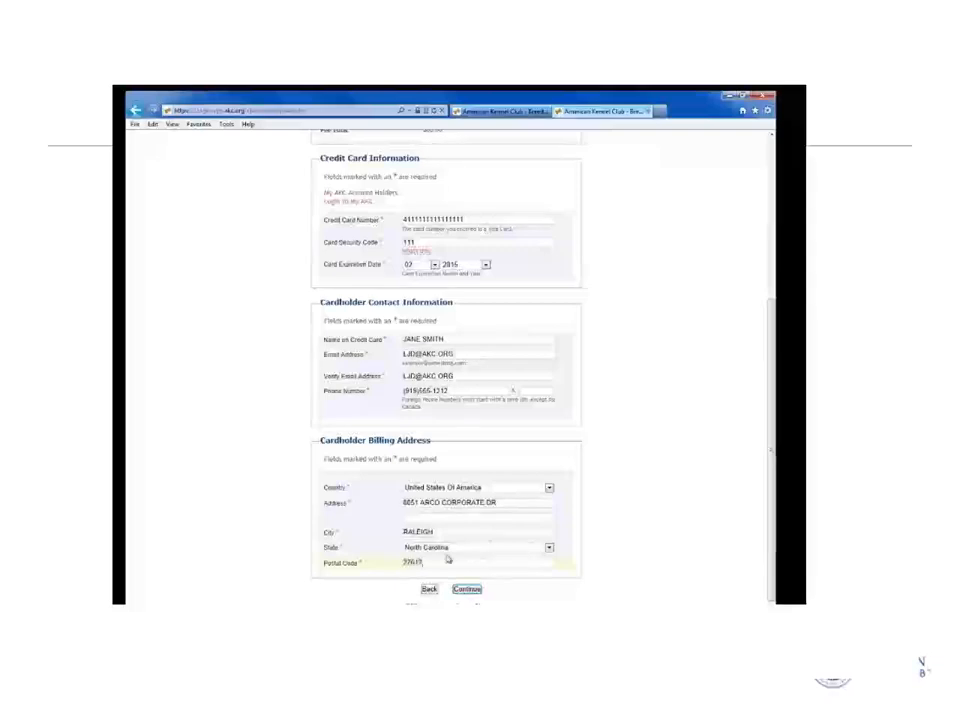
left_click(468, 589)
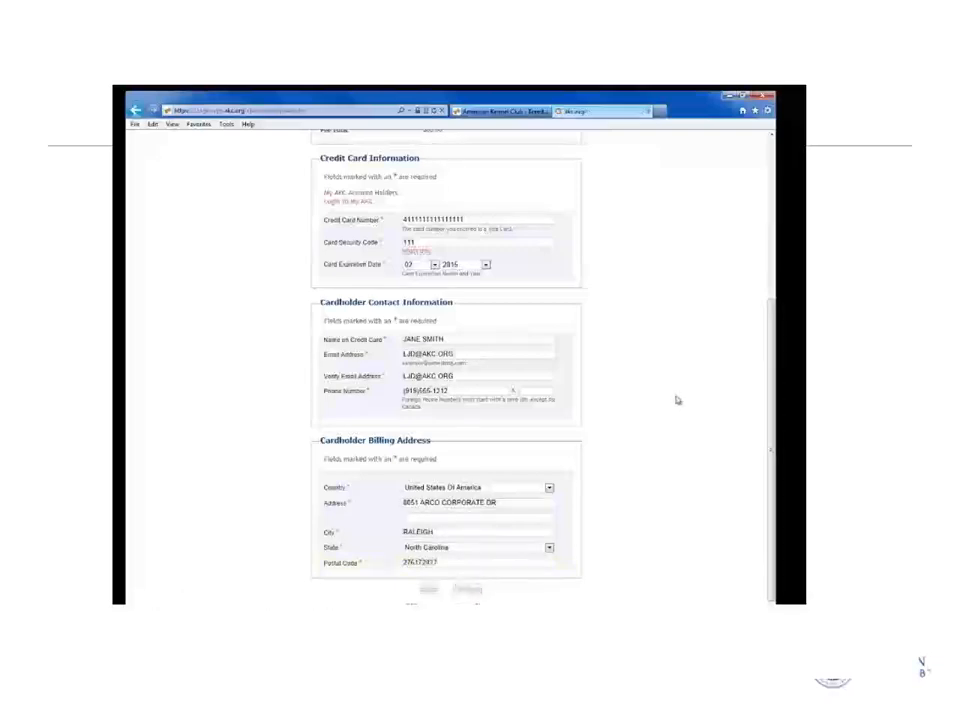
Confirm the $80.00 litter payment and proceed from the receipt to Puppy Management.
scroll(574, 436, "down", 1)
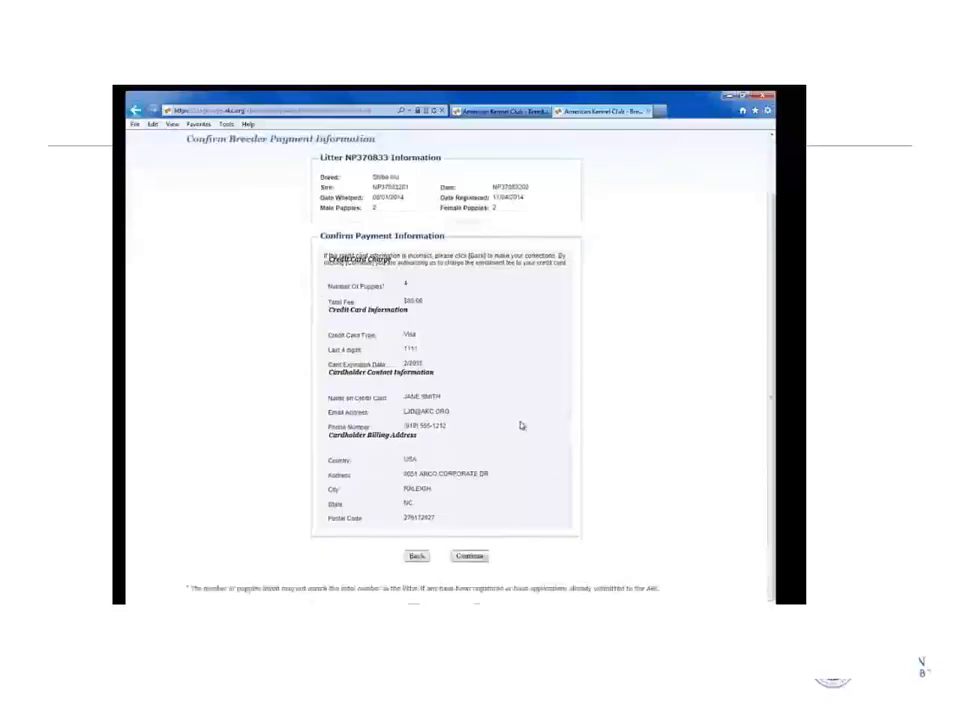
left_click(463, 558)
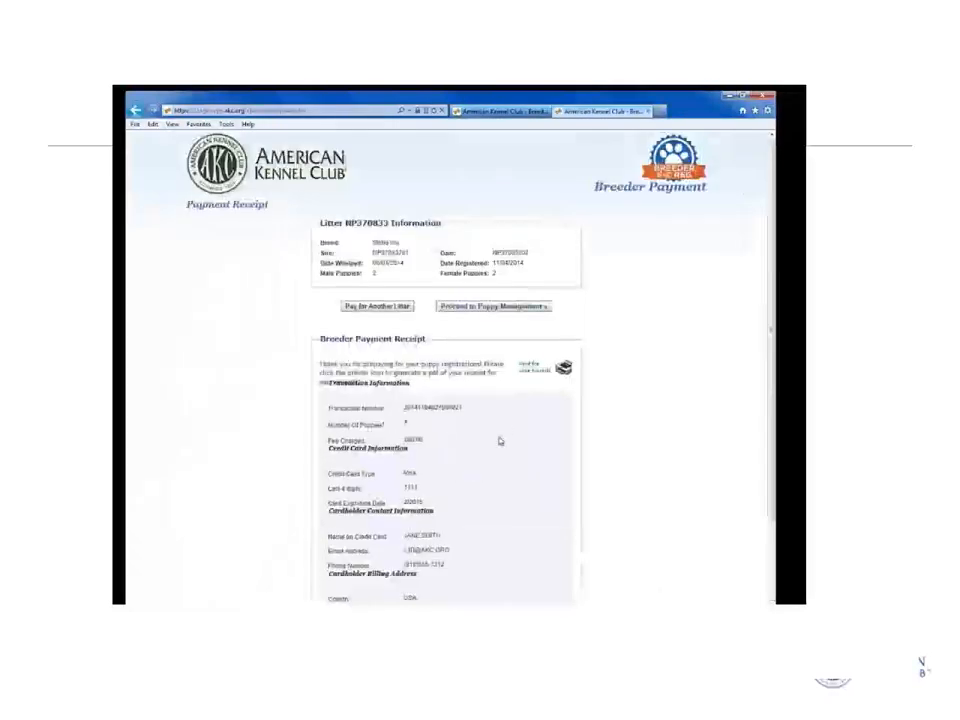
scroll(500, 441, "down", 2)
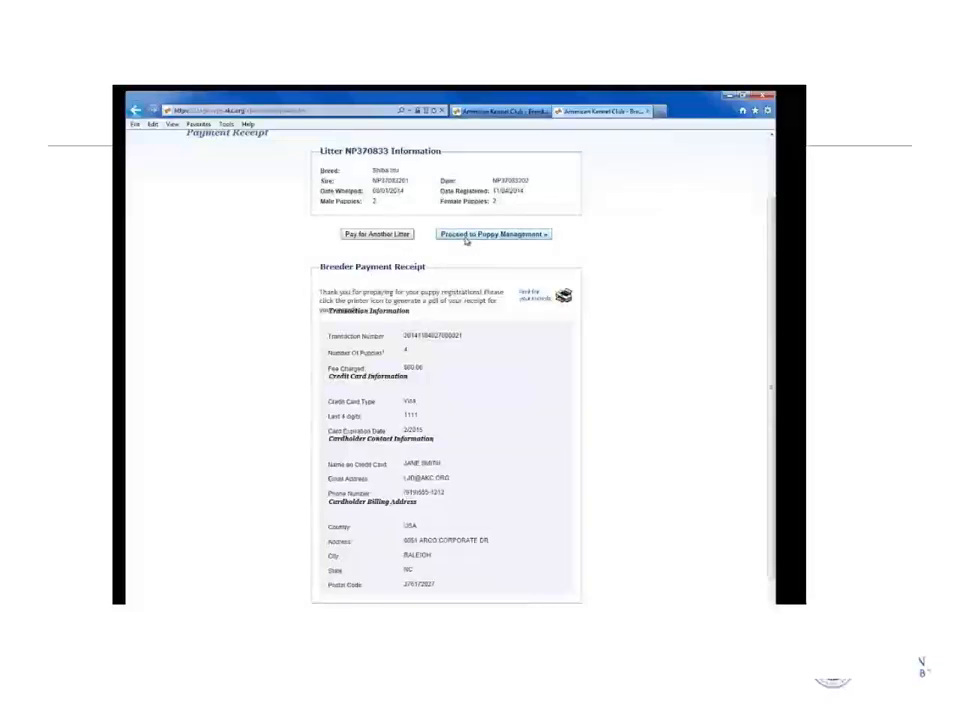
left_click(465, 236)
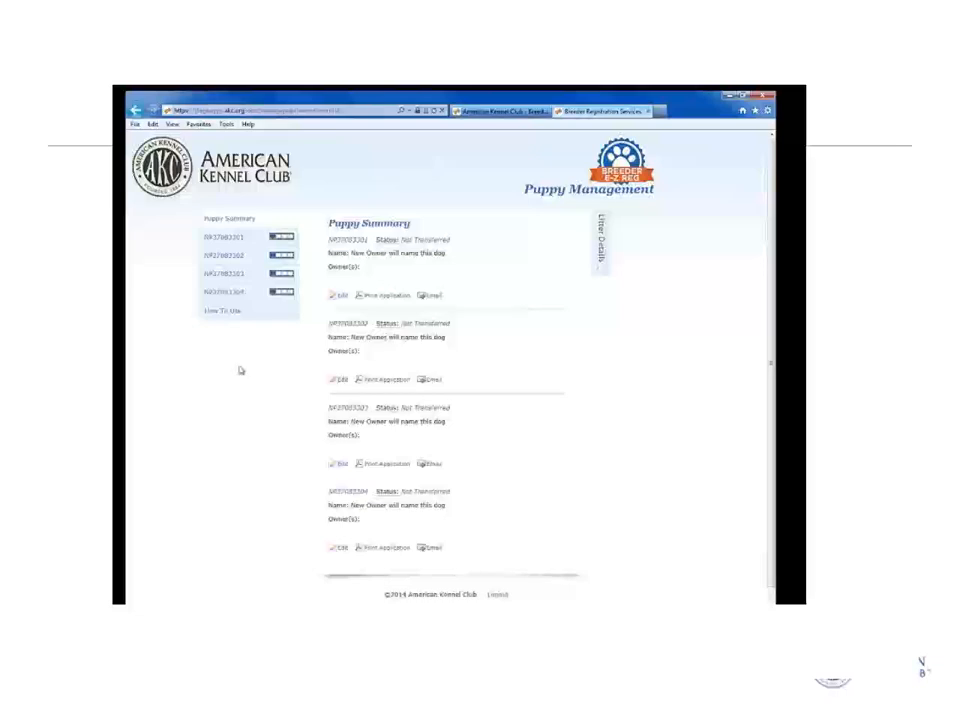
Read the Puppy Management How To Use help, then open the first puppy's information form.
left_click(230, 313)
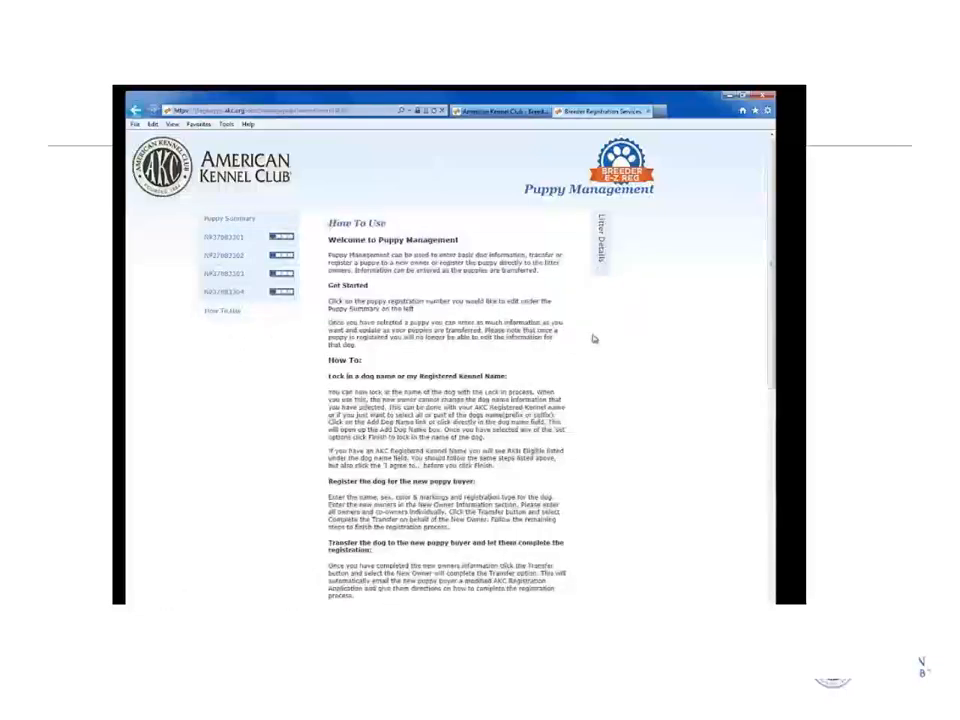
scroll(595, 338, "down", 1)
scroll(597, 345, "down", 2)
scroll(598, 352, "down", 3)
scroll(598, 354, "up", 6)
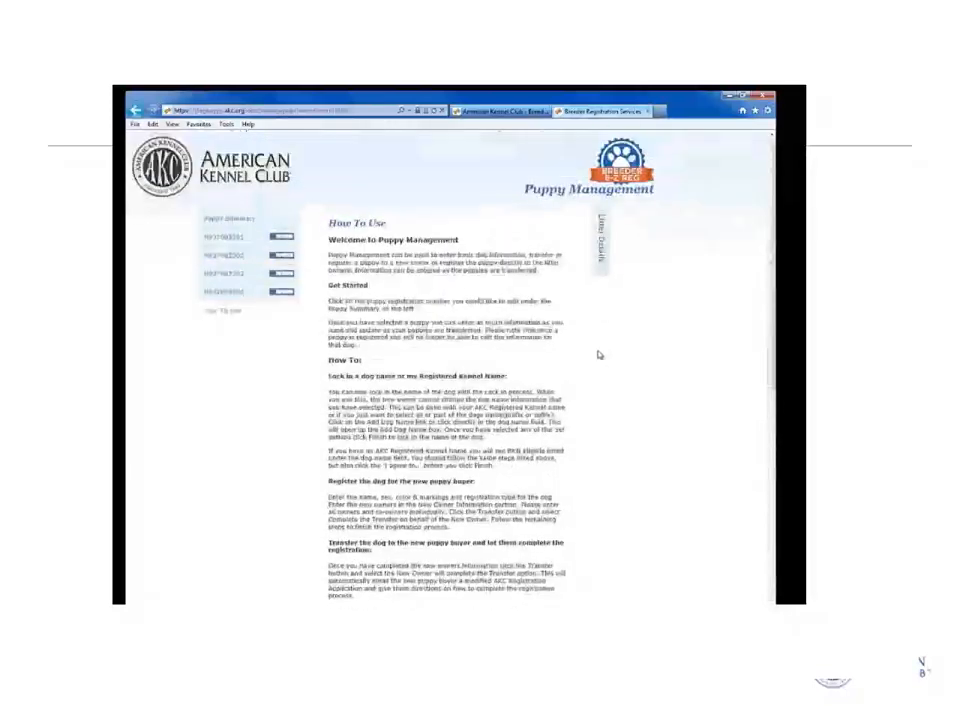
left_click(238, 241)
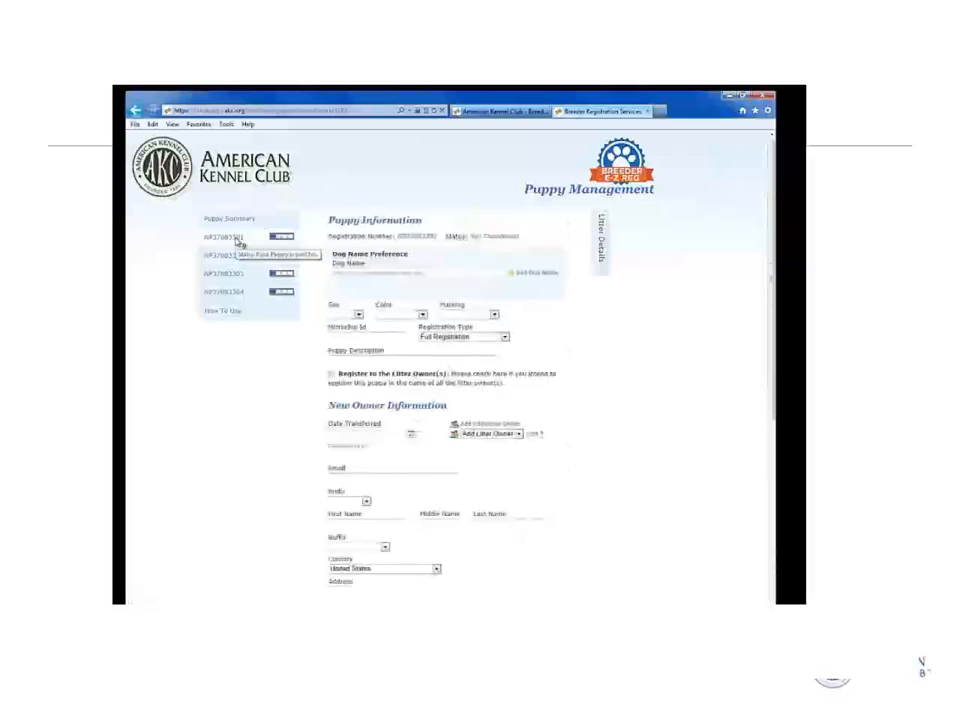
Set the first puppy's full dog name to 'This is my Dog'.
left_click(428, 276)
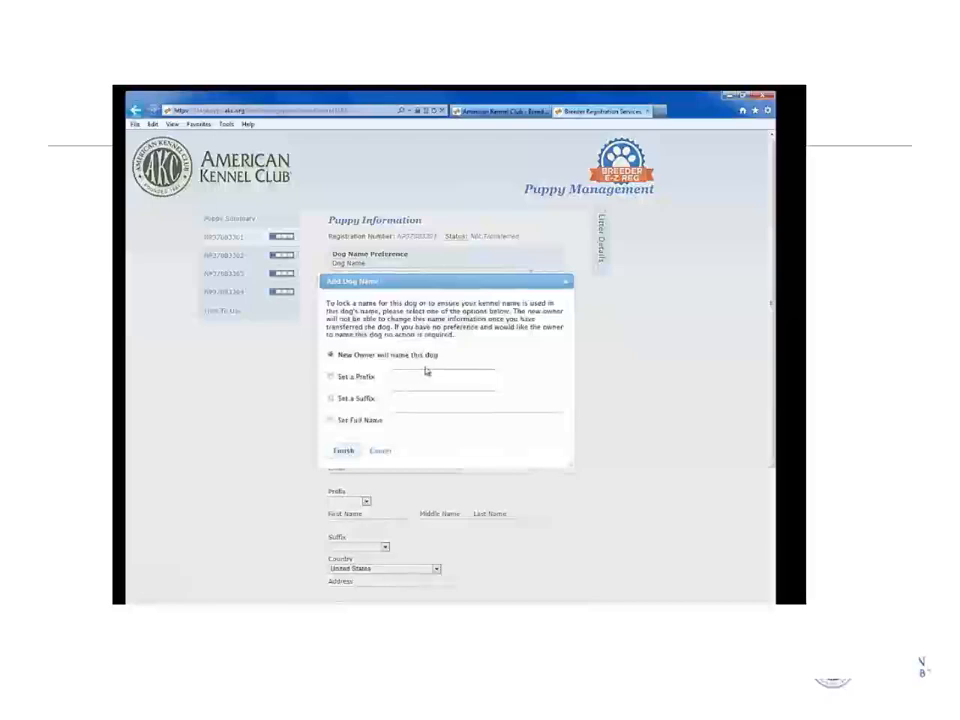
left_click(332, 377)
left_click(332, 399)
left_click(331, 421)
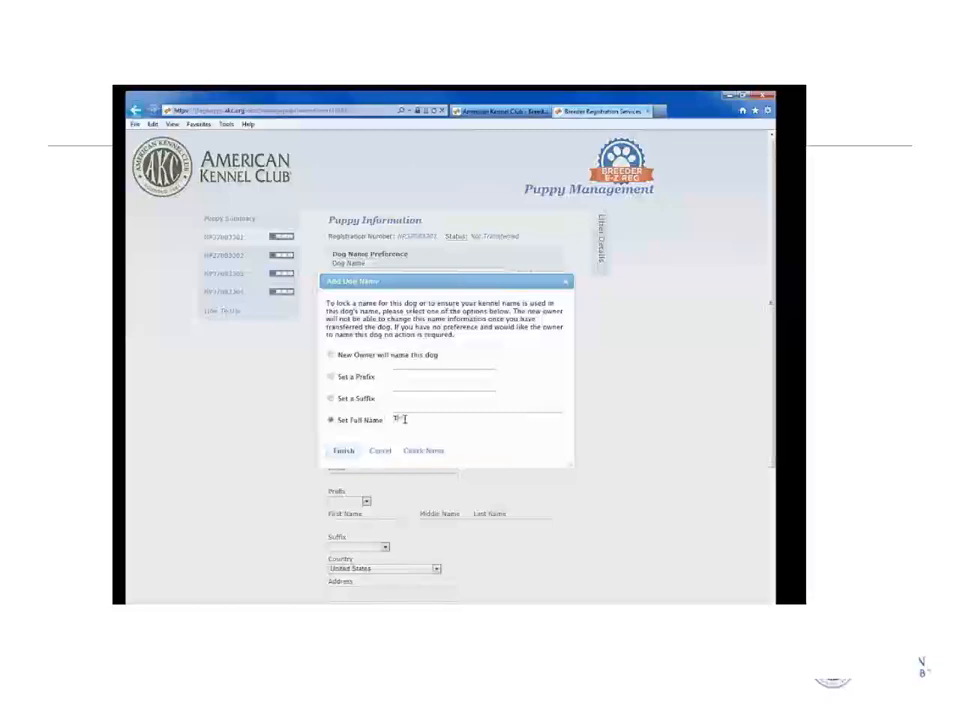
type("This is my Dog")
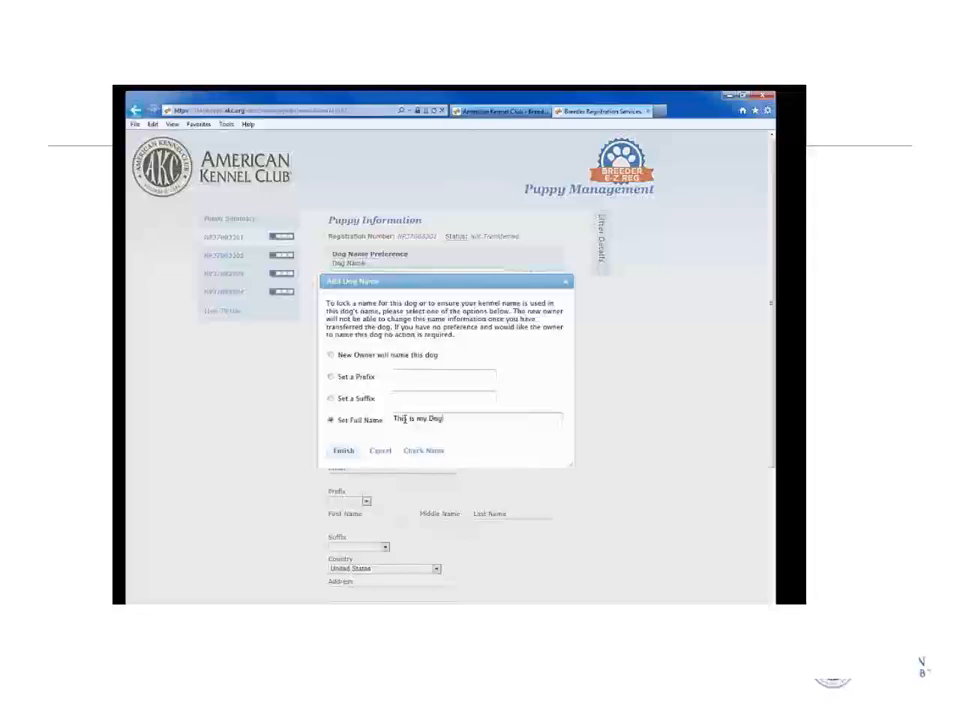
left_click(344, 452)
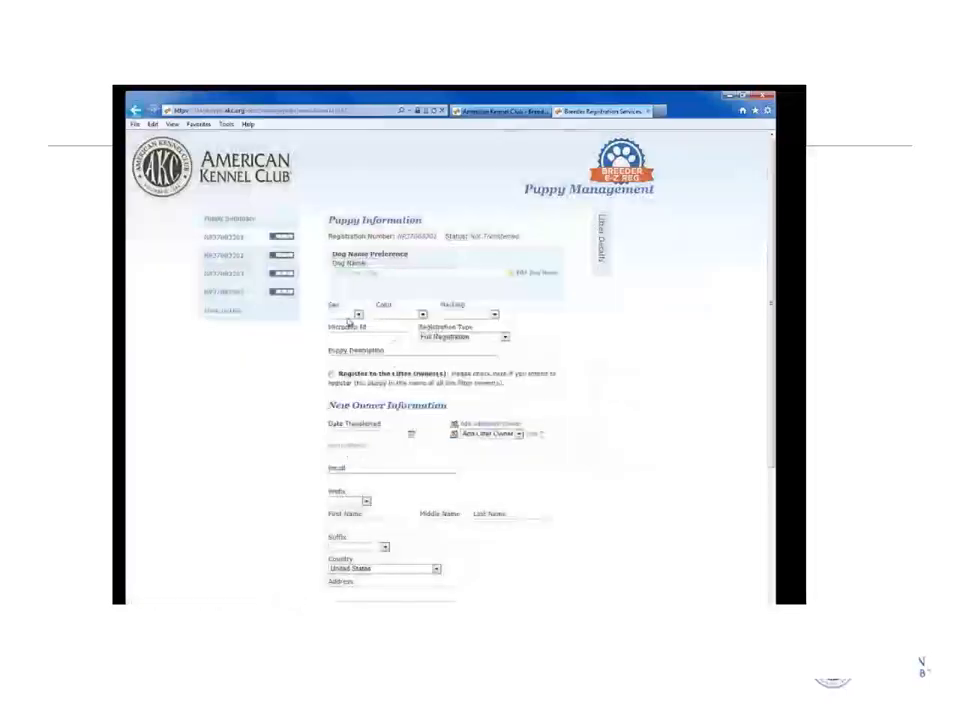
Record the puppy as Male, Black & Tan, 'blue collar', with Limited Registration.
left_click(357, 315)
left_click(343, 328)
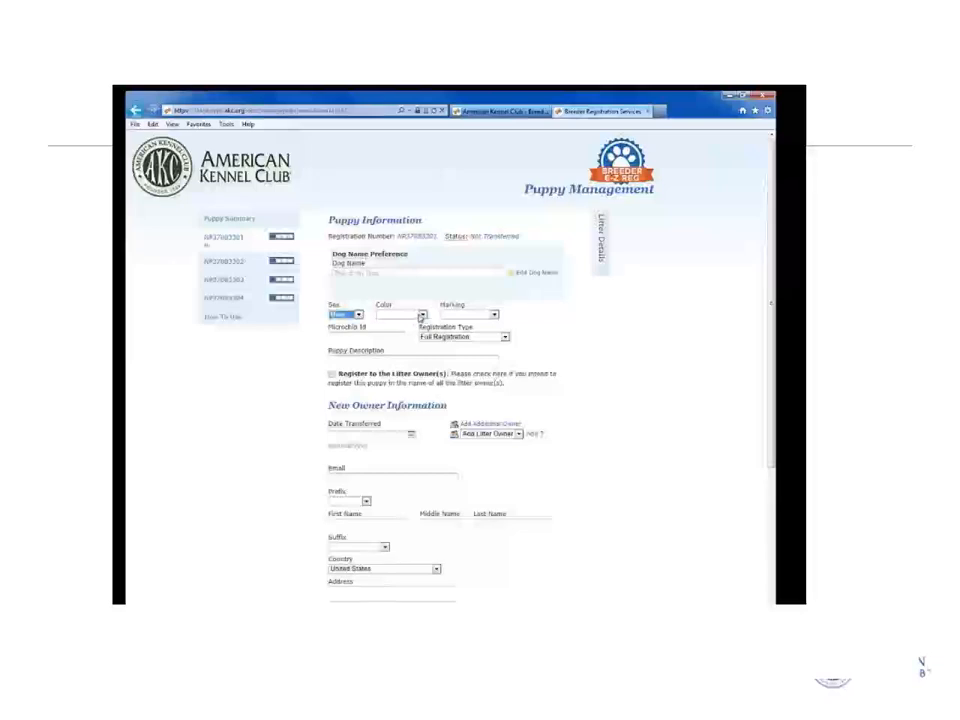
left_click(420, 316)
left_click(390, 324)
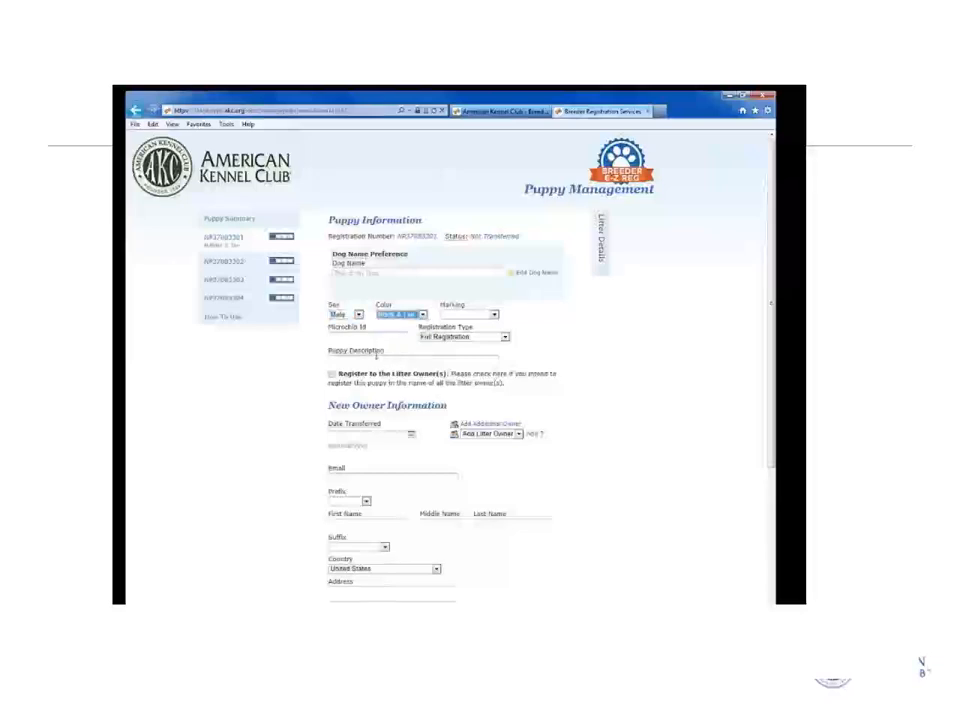
left_click(374, 360)
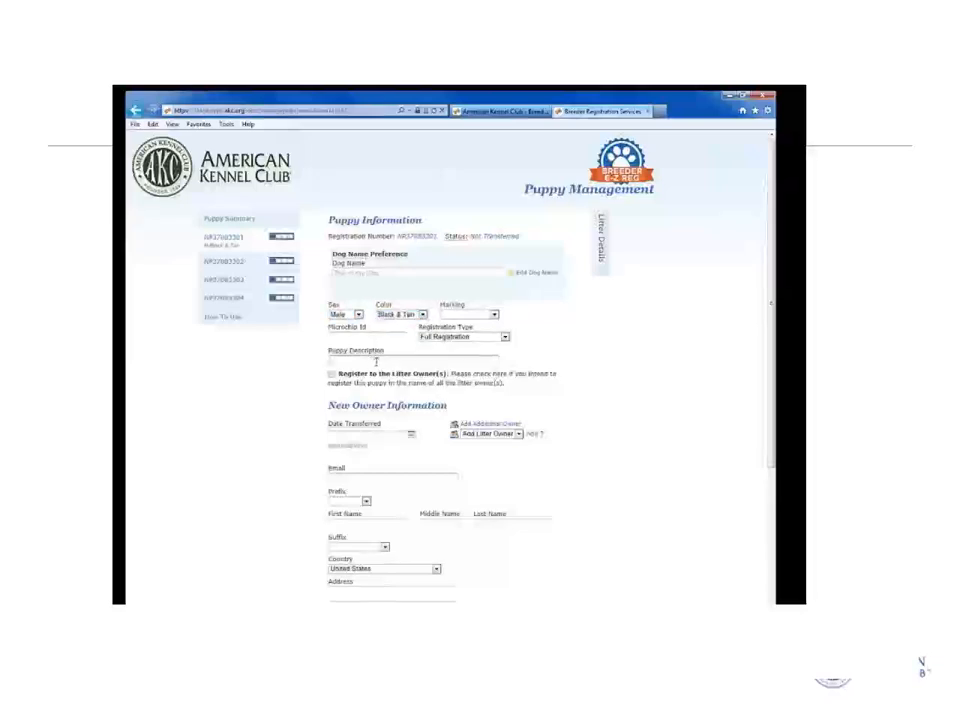
type("blue colla")
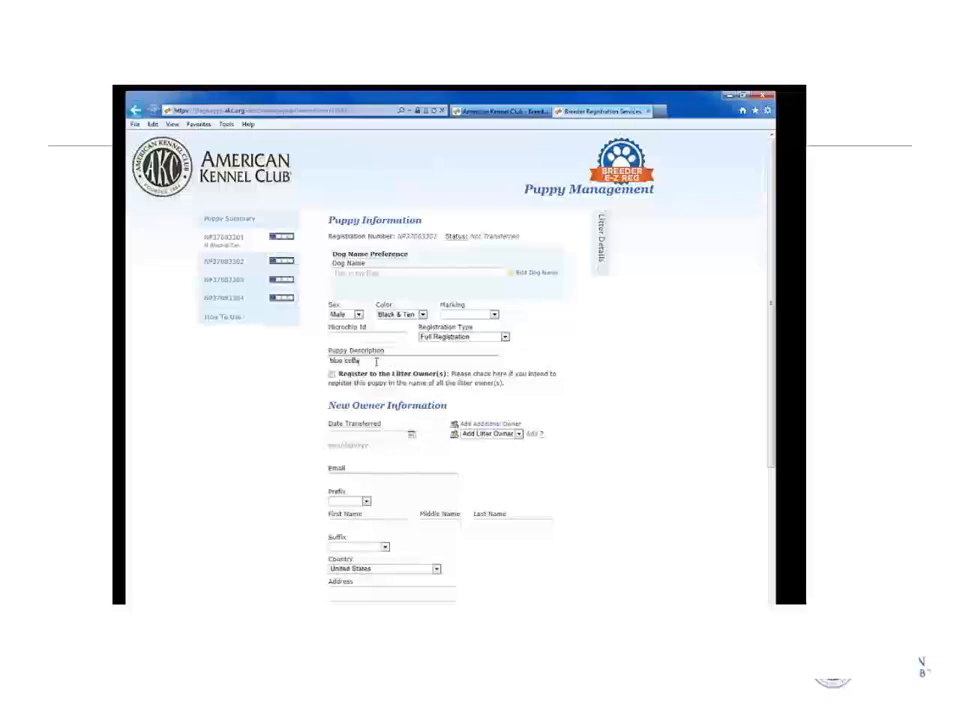
type("r")
left_click(505, 337)
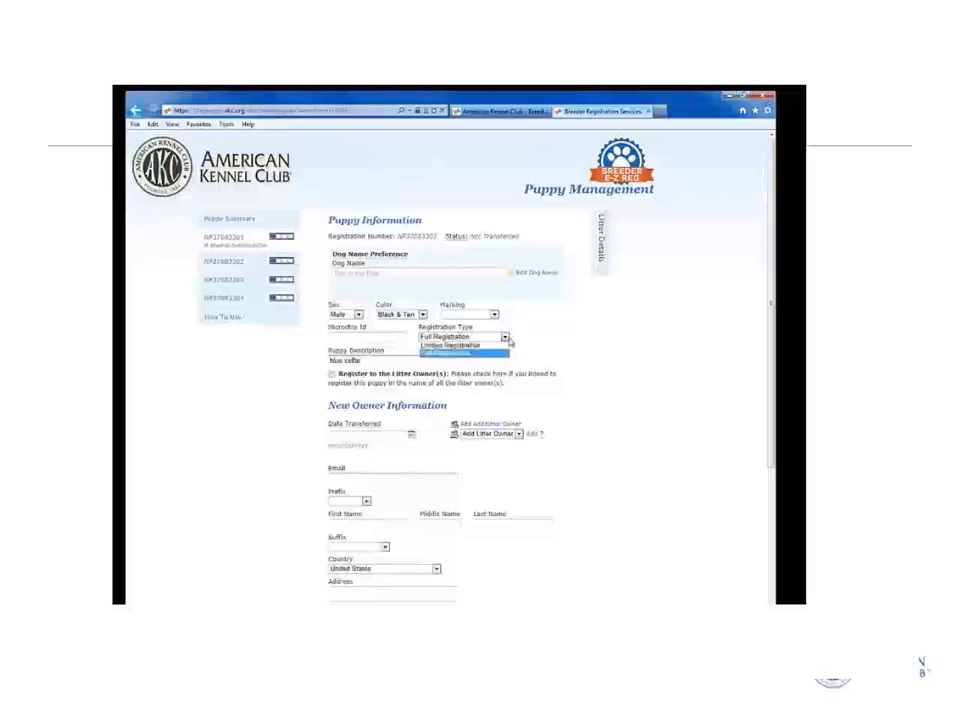
left_click(502, 349)
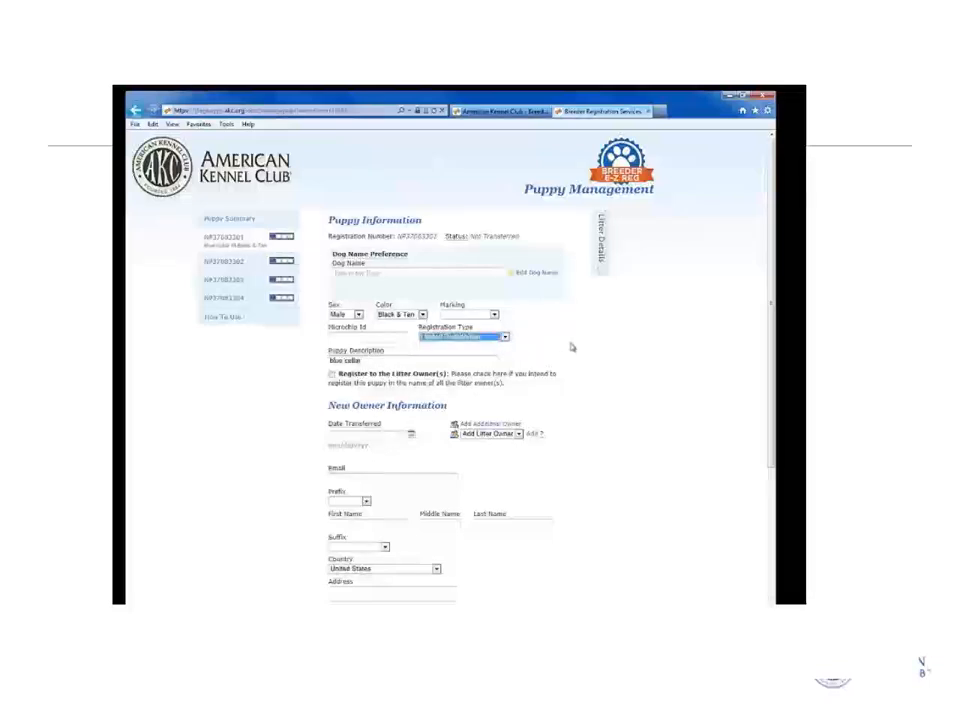
left_click(576, 349)
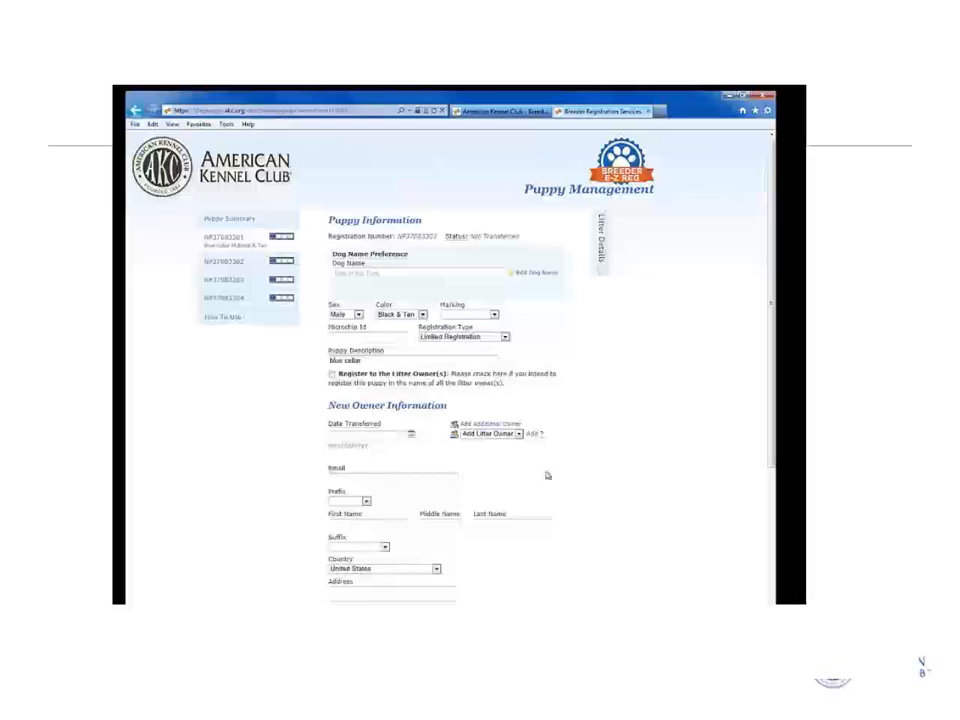
scroll(531, 483, "down", 1)
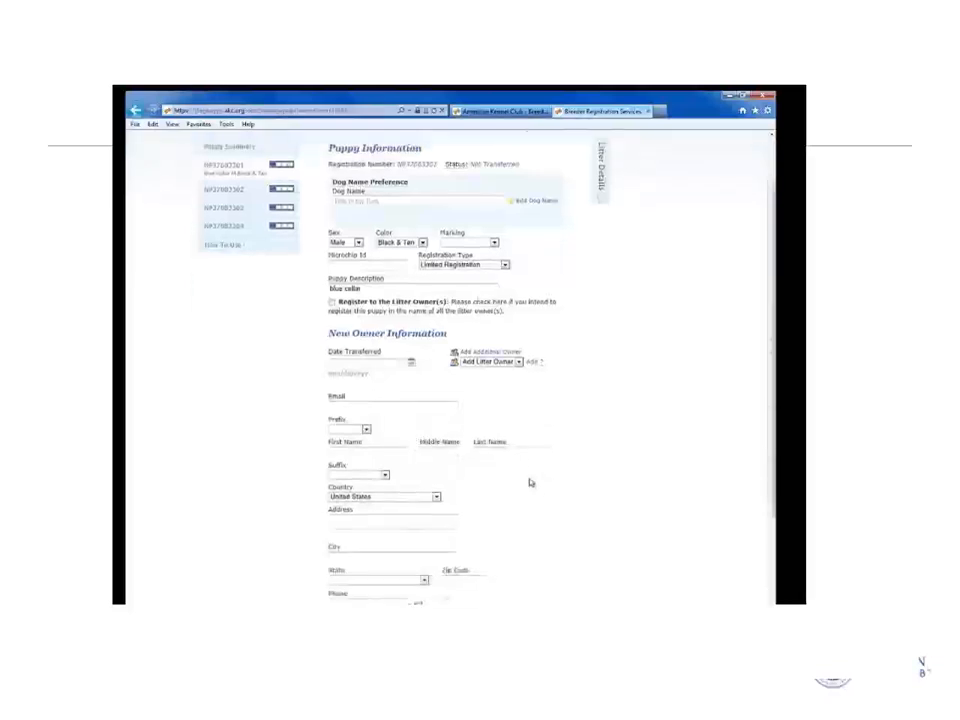
Set the transfer date to 10/24/2014 and enter the new owner's e-mail and name.
left_click(410, 362)
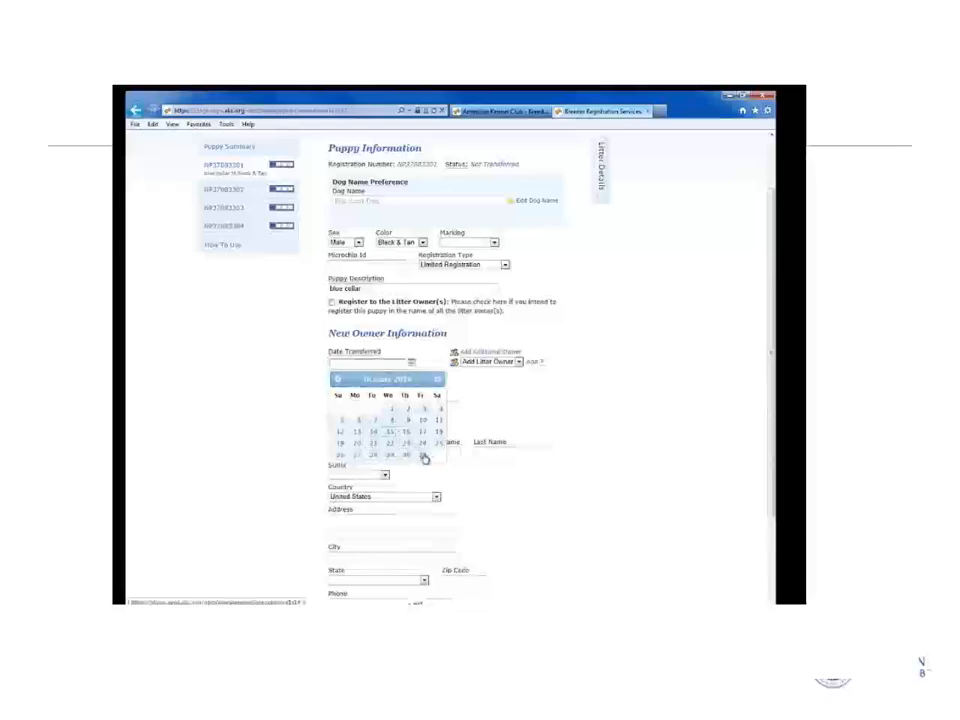
left_click(422, 446)
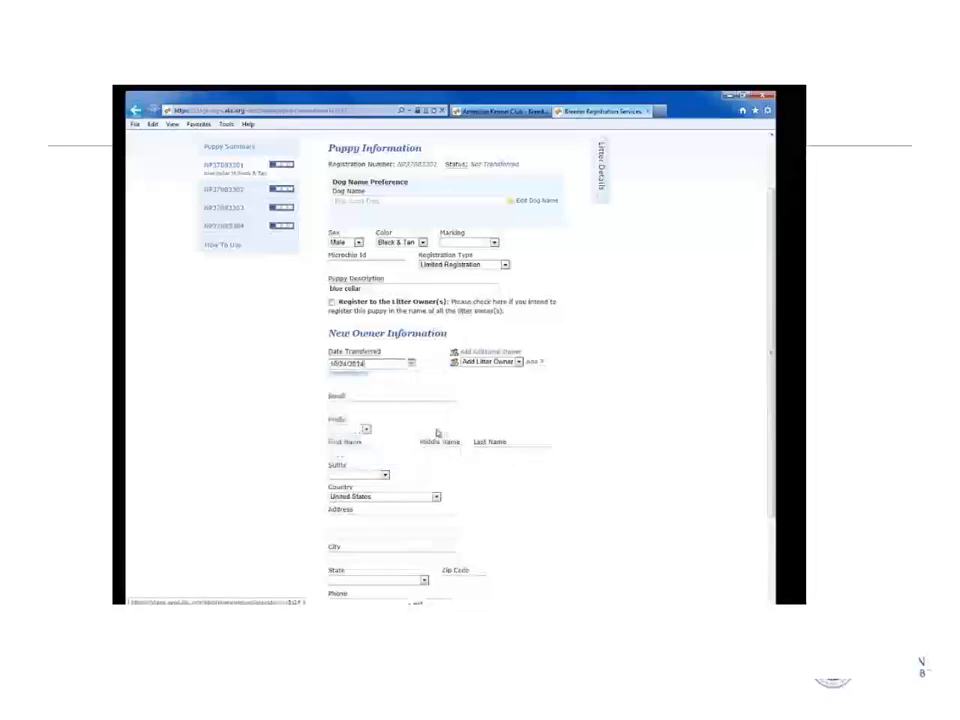
left_click(376, 407)
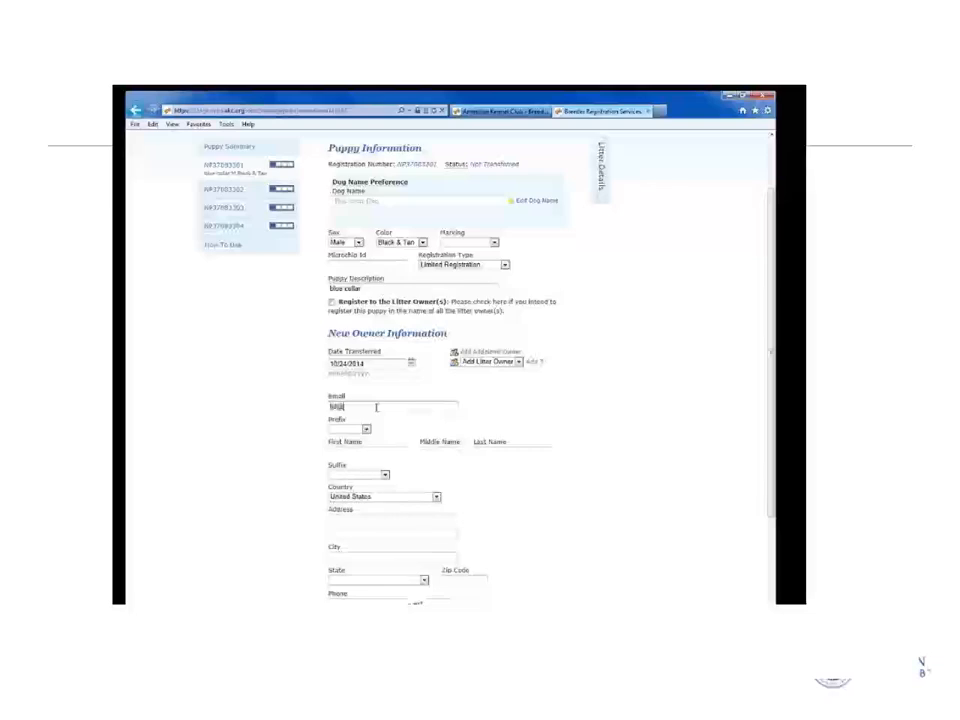
key("Tab")
key("Tab")
type("Bill")
type("Smith")
key("Tab")
key("Tab")
key("Tab")
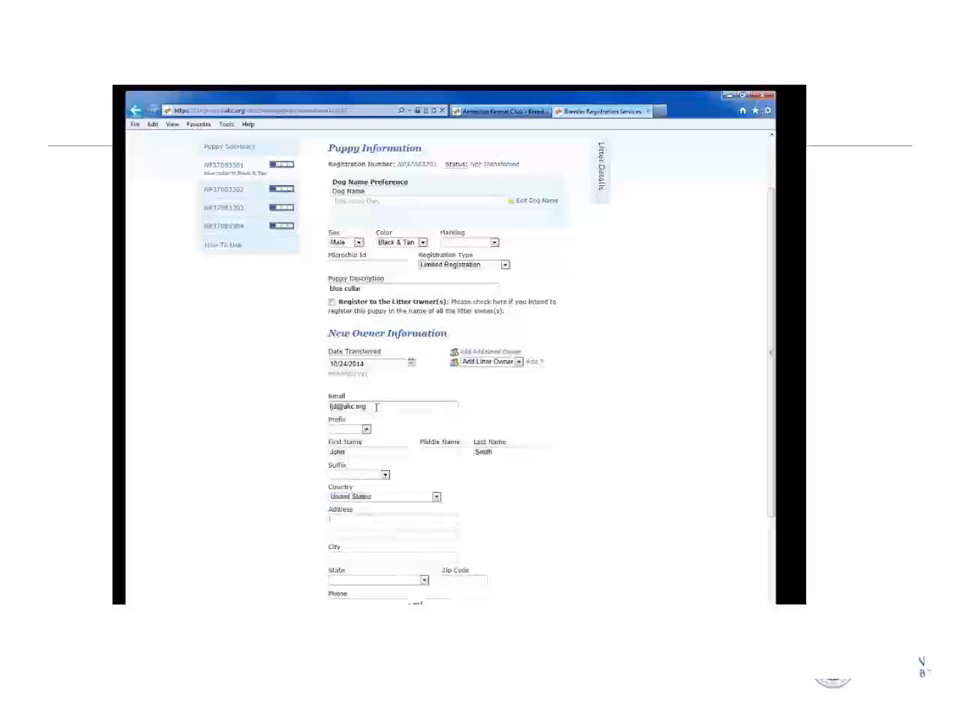
Fill in the new owner's street, city, North Carolina state and zip code.
type("4061 al")
type("so sofjosh")
type(" dr")
key("Tab")
type("raleigh")
key("Tab")
key("n")
key("n")
key("n")
key("n")
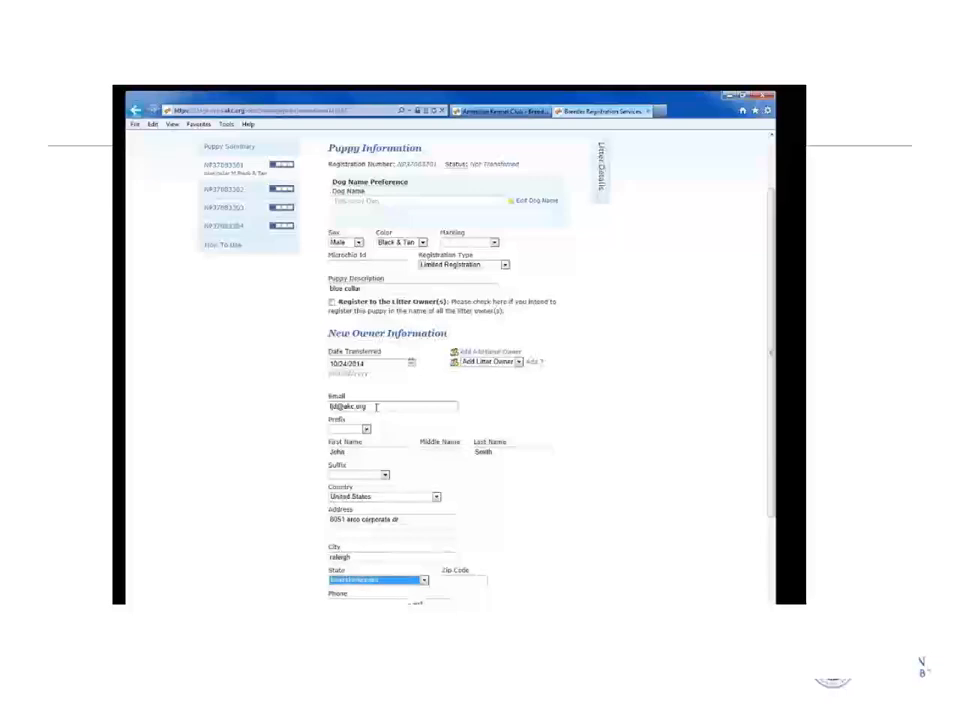
key("n")
key("Tab")
type("2760")
scroll(396, 400, "down", 3)
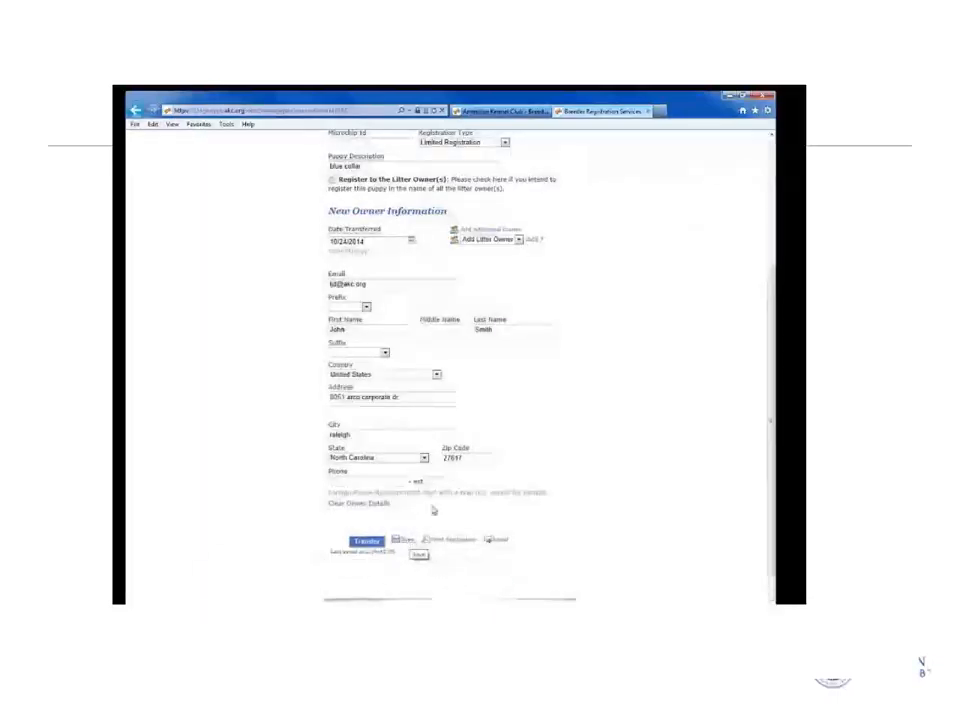
scroll(466, 488, "up", 3)
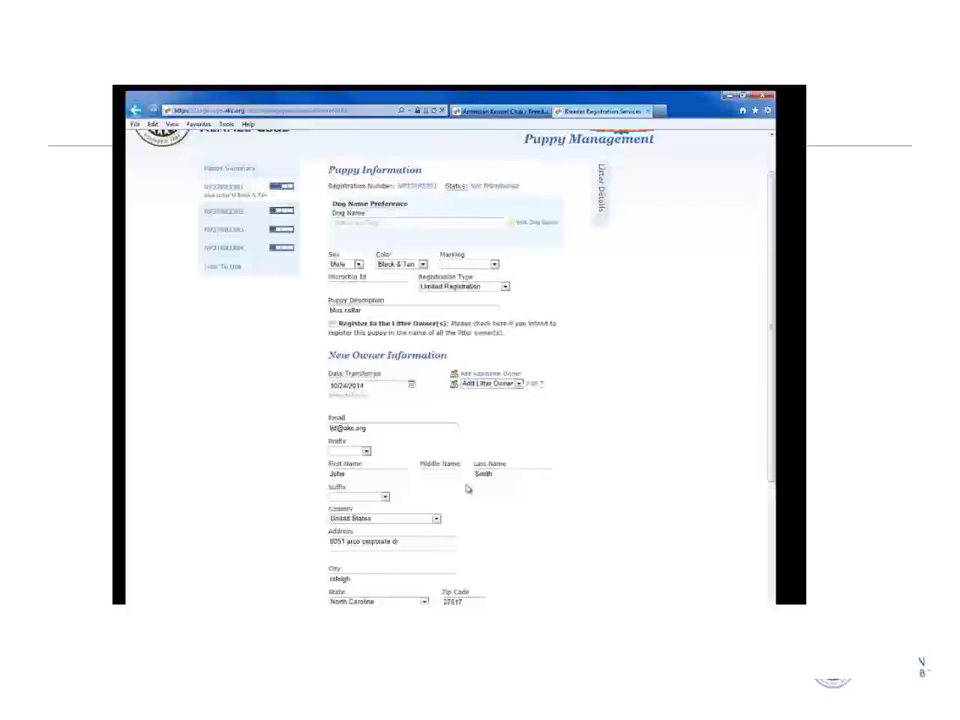
scroll(466, 488, "up", 1)
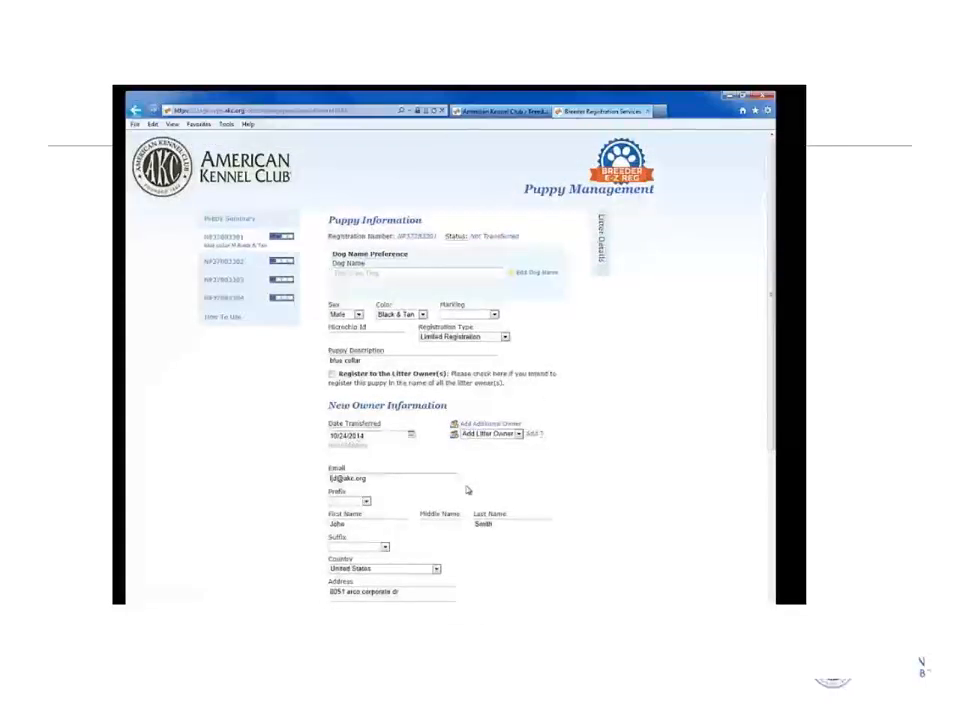
scroll(466, 489, "down", 2)
scroll(464, 495, "down", 3)
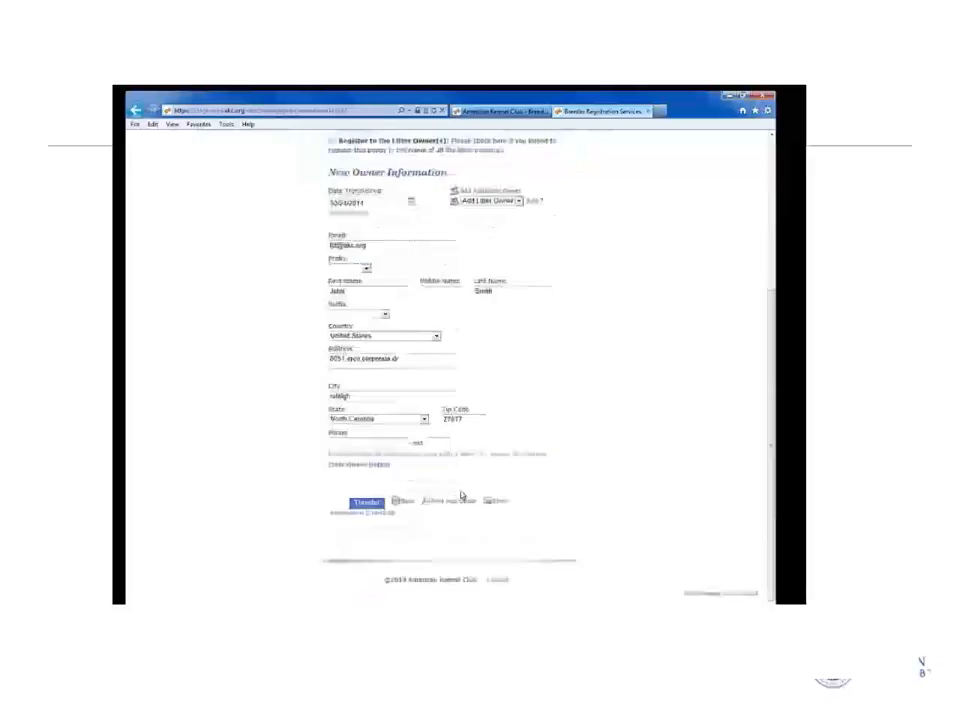
Transfer the puppy, completing the transfer on behalf of the new owner.
left_click(367, 503)
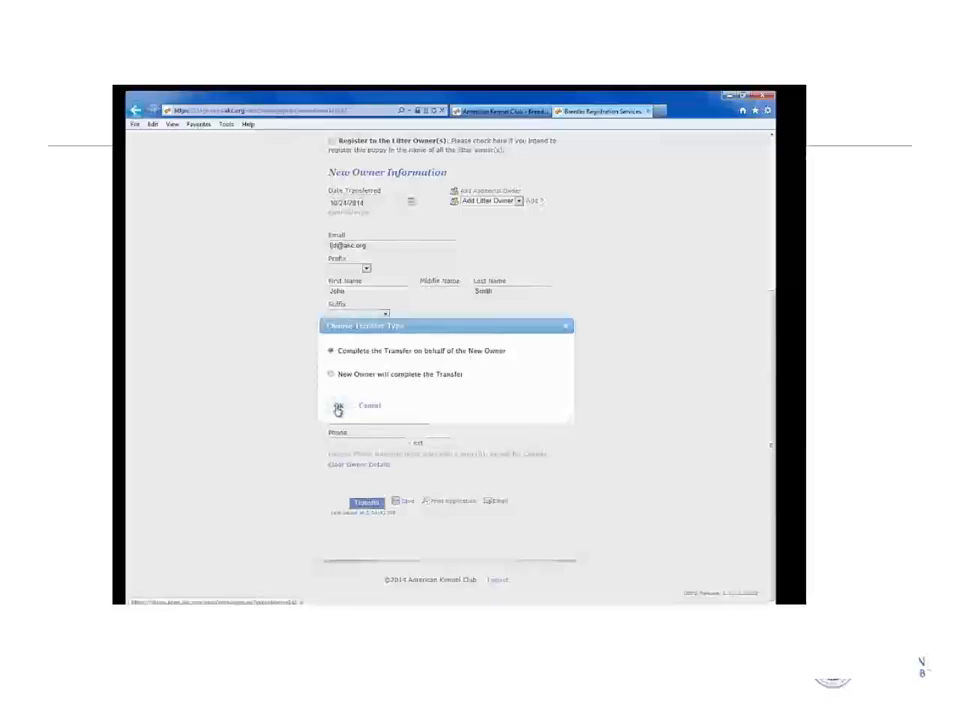
left_click(337, 407)
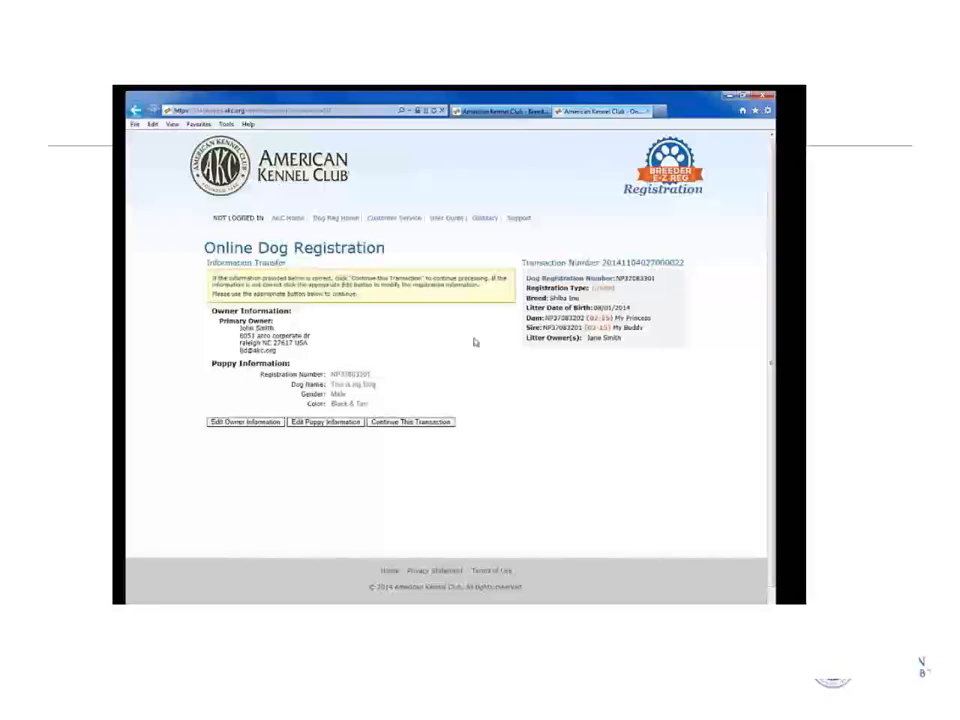
Choose the Basic AKC Registration package and submit the order for checkout.
left_click(393, 424)
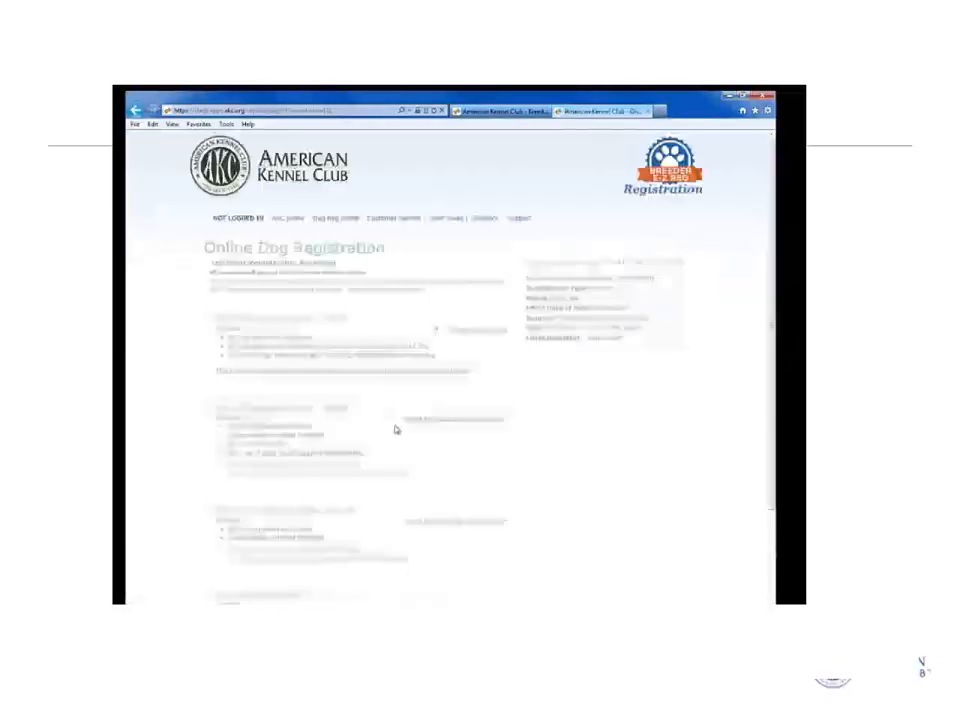
scroll(407, 373, "down", 2)
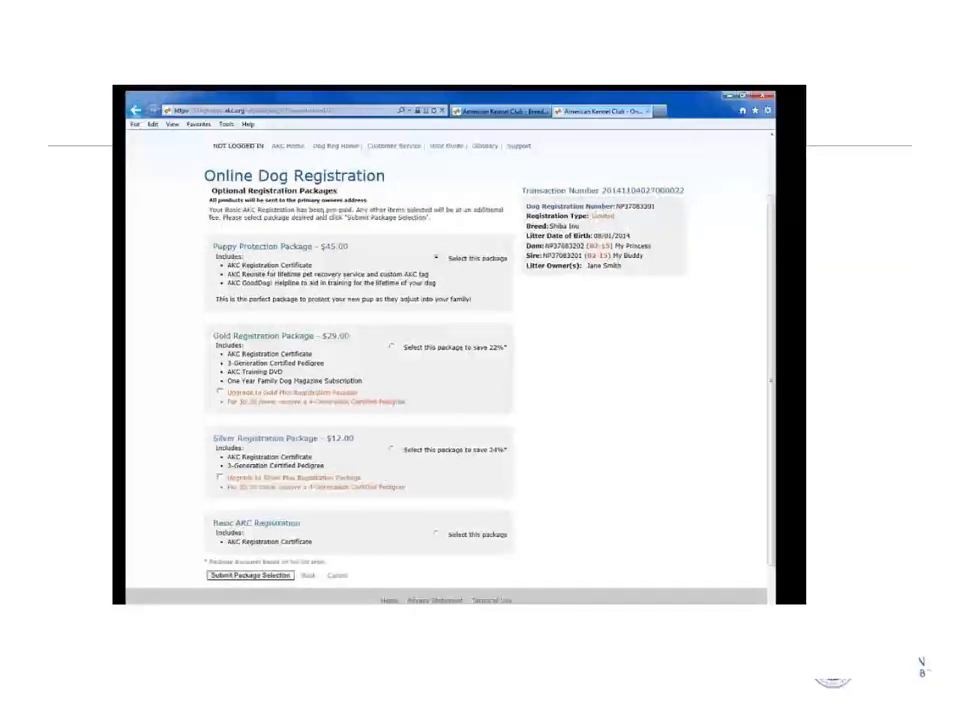
left_click(436, 536)
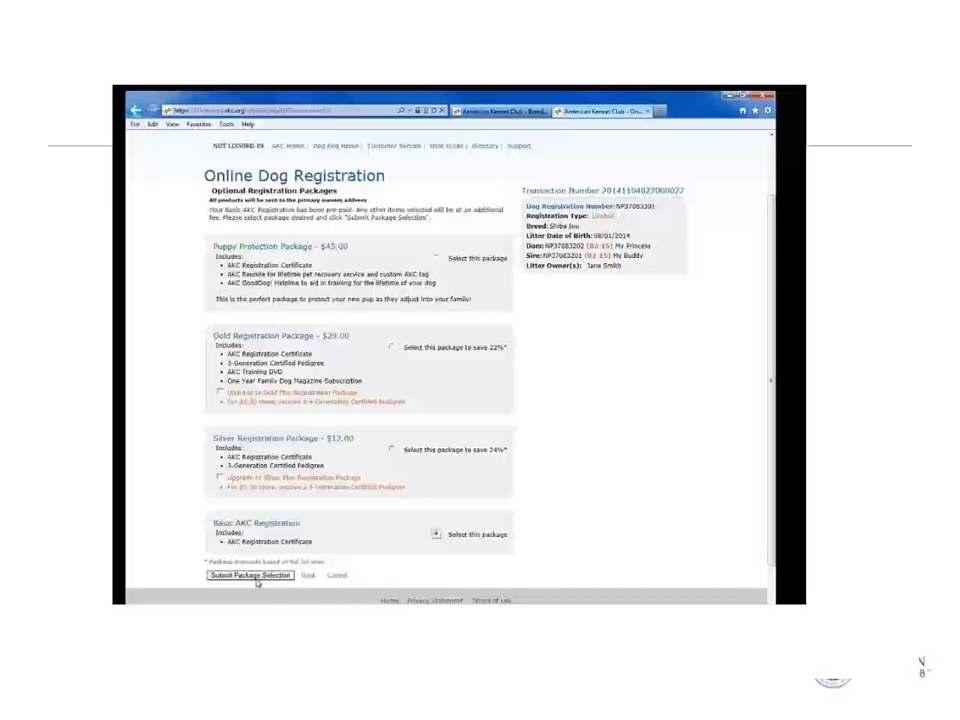
left_click(255, 577)
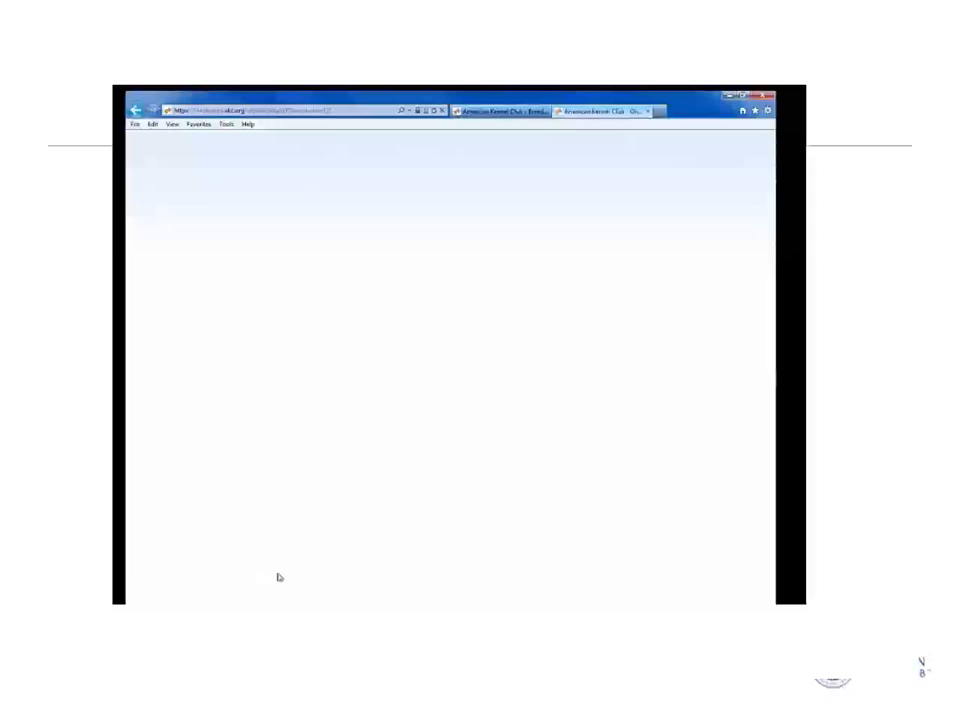
scroll(394, 467, "down", 1)
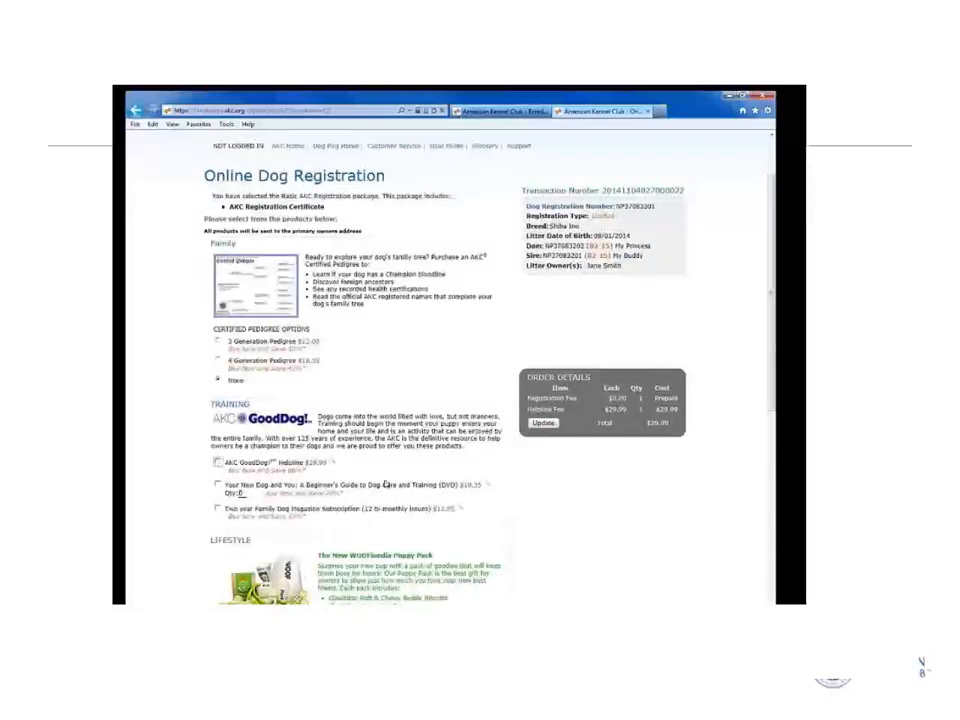
scroll(388, 484, "down", 1)
scroll(388, 484, "down", 4)
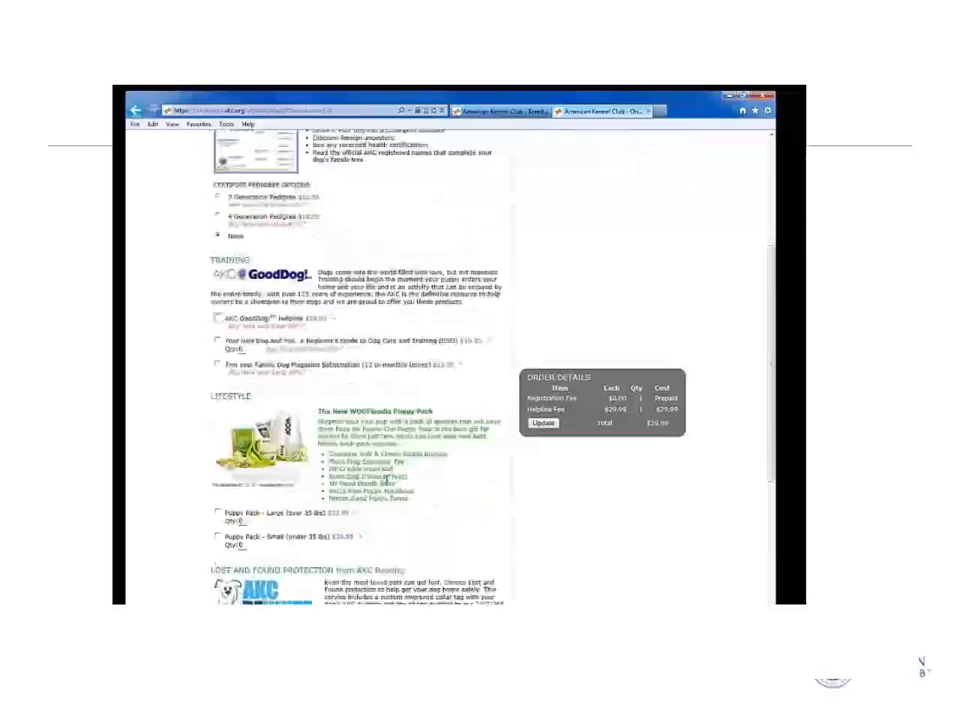
left_click(249, 535)
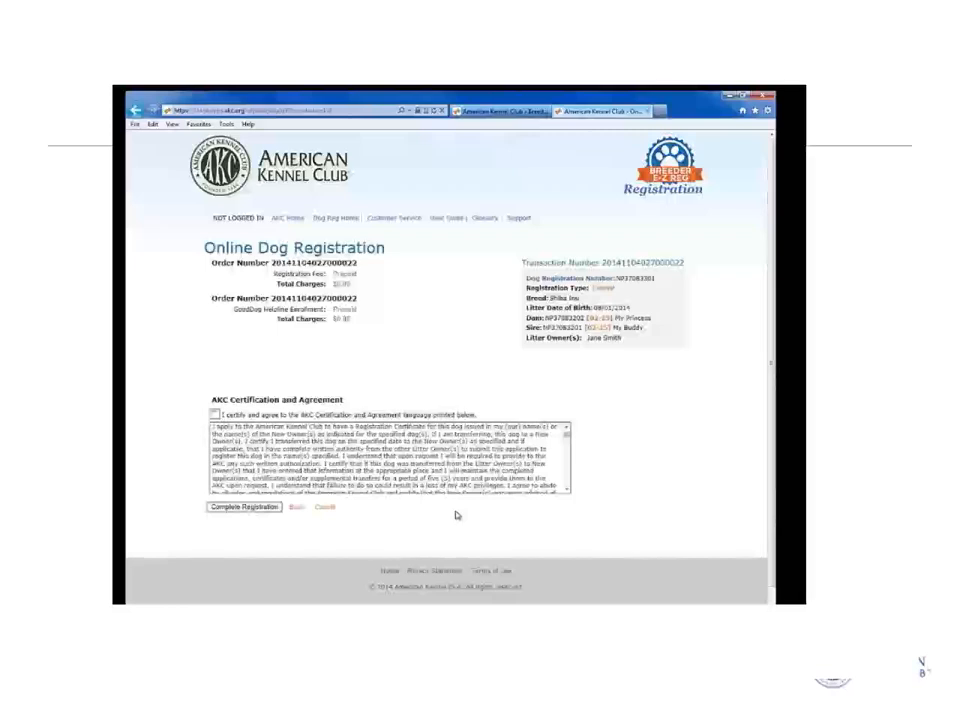
Accept the AKC Certification and Agreement and complete the online registration for 'This is my Dog'.
left_click(215, 414)
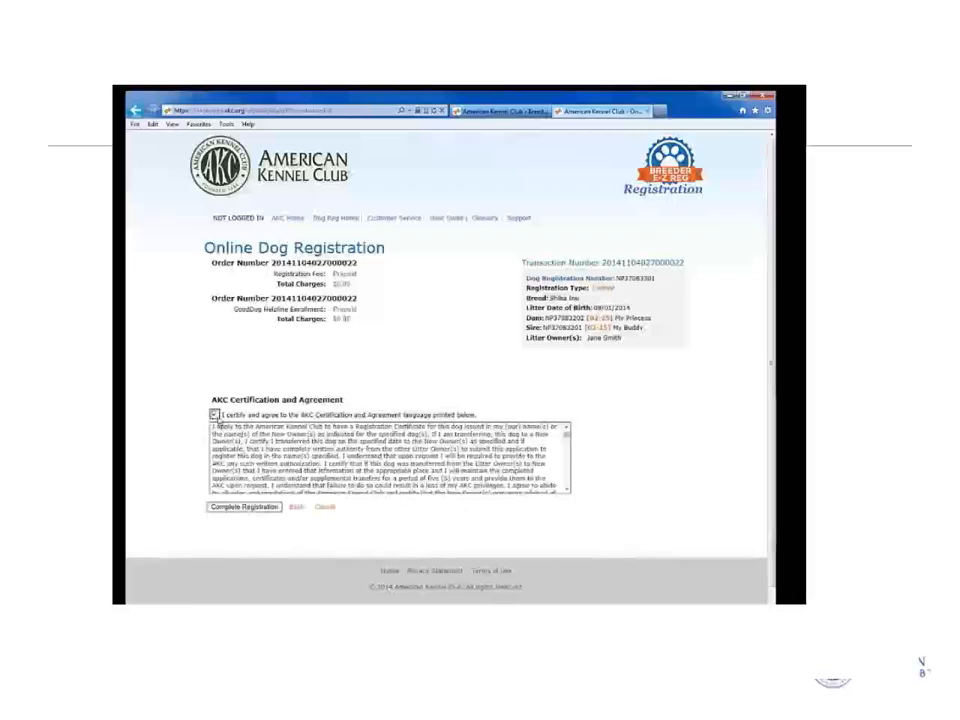
scroll(513, 467, "down", 10)
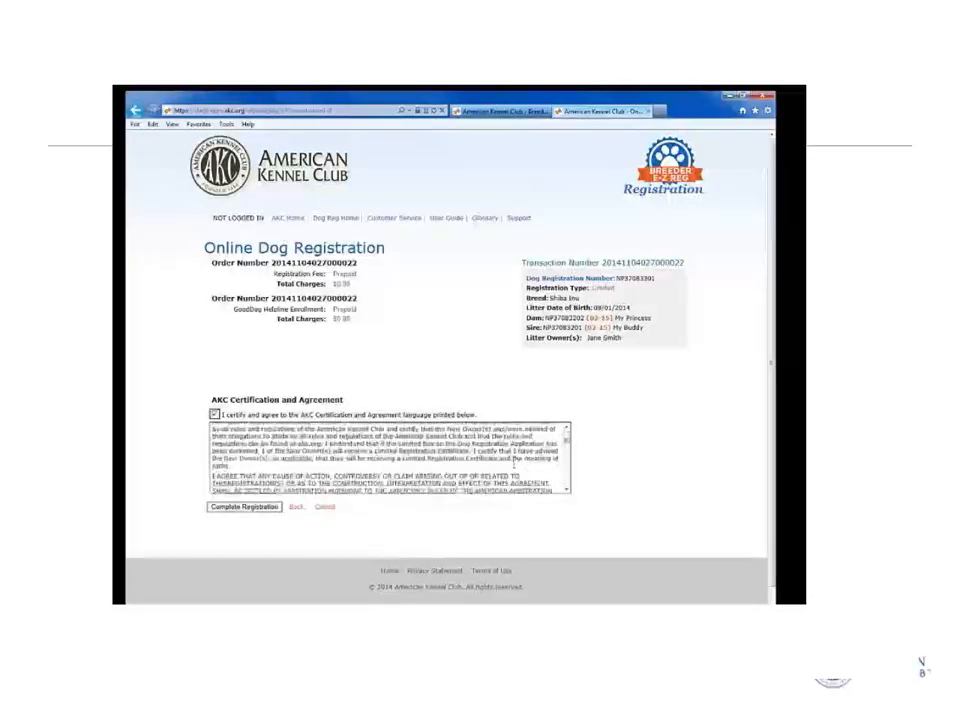
scroll(513, 467, "down", 3)
left_click(262, 508)
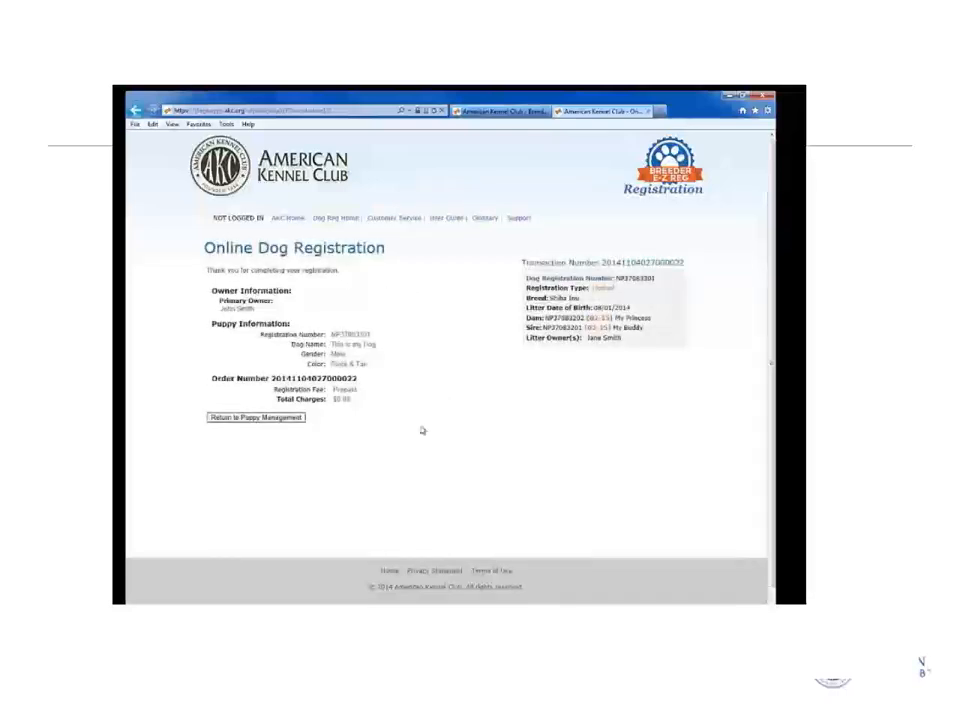
Back in Puppy Management, edit puppy NP37082302 and set its sex to Male and colour to Cream.
left_click(274, 418)
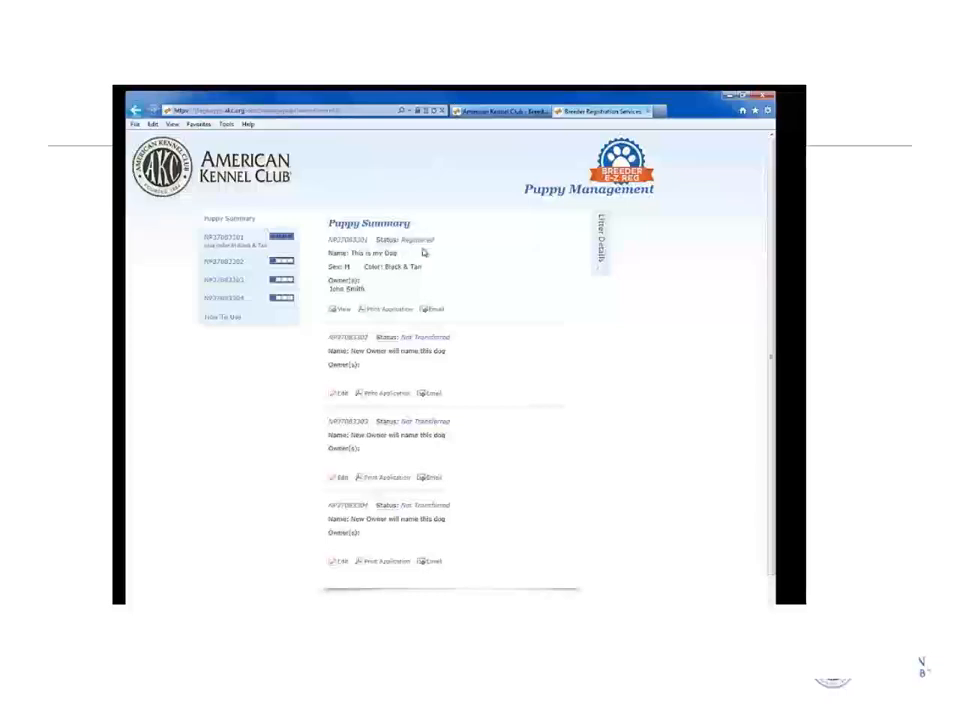
left_click(284, 262)
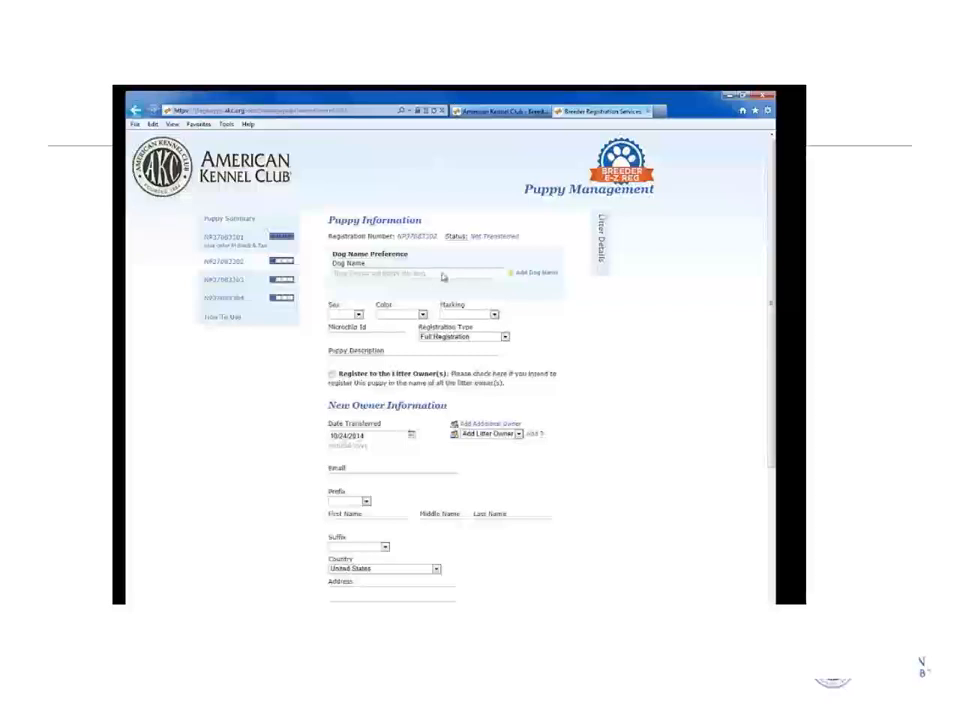
left_click(359, 315)
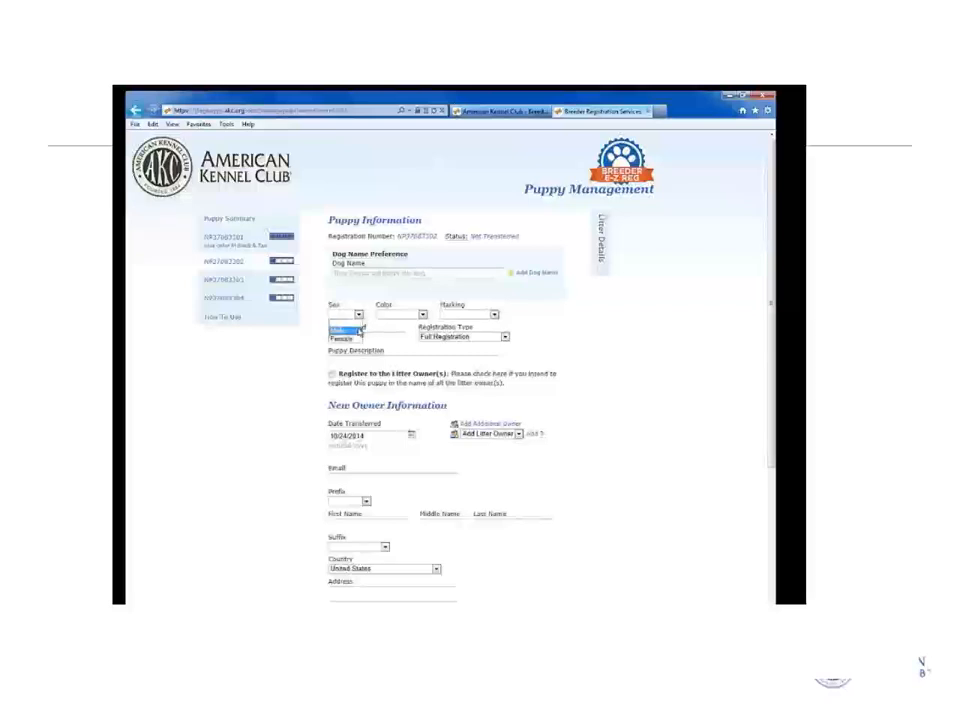
left_click(340, 324)
left_click(422, 315)
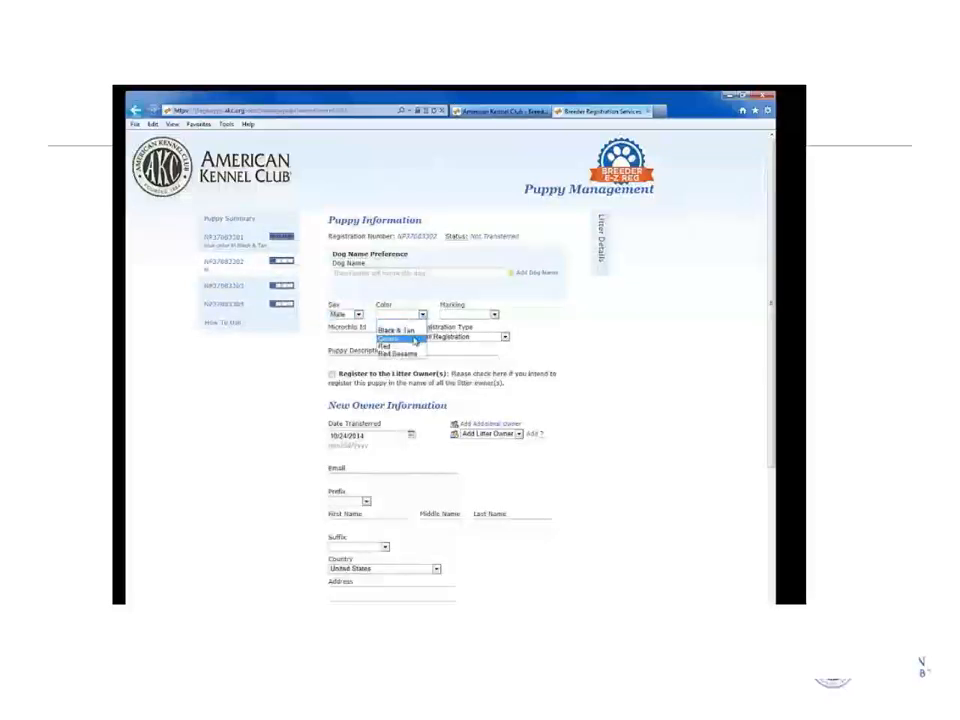
left_click(405, 340)
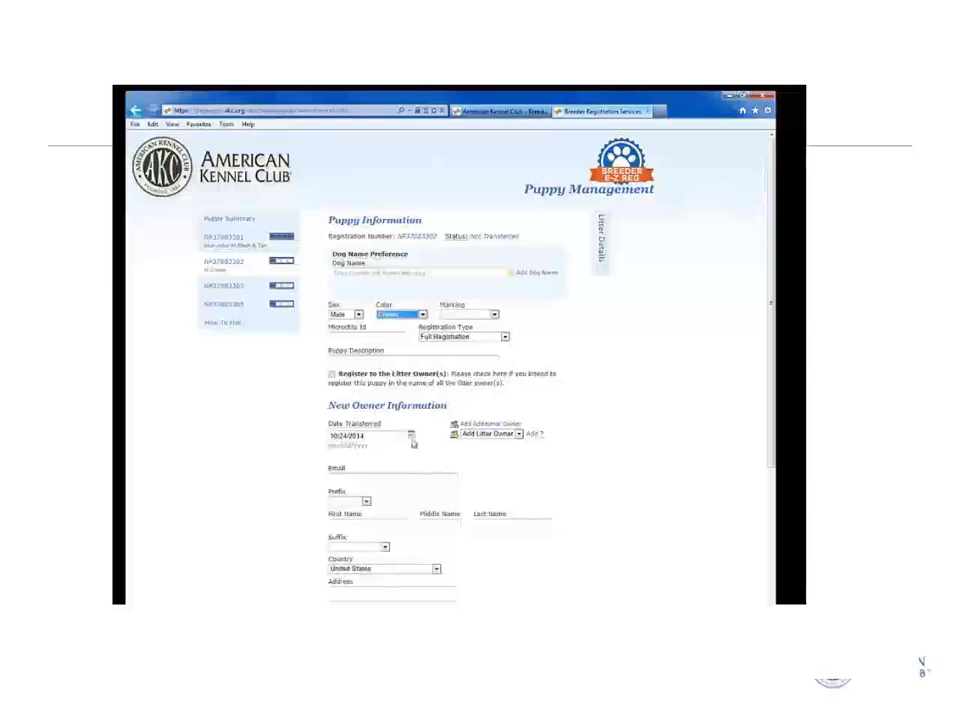
scroll(394, 456, "down", 1)
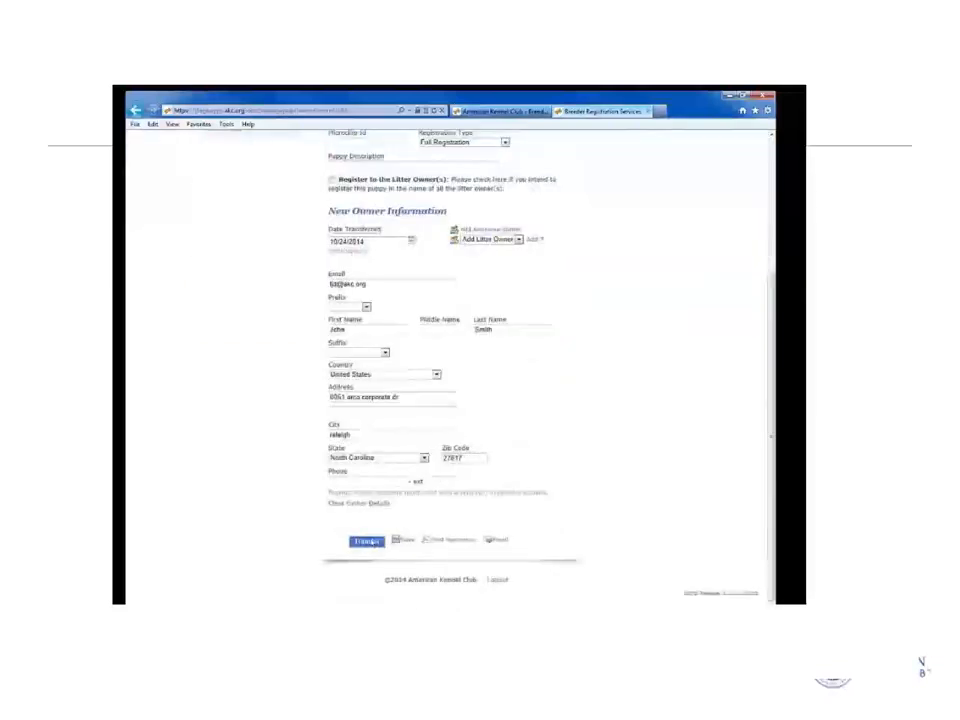
Transfer puppy NP37082302 with the New Owner completing the transfer, and acknowledge the completion message.
left_click(368, 541)
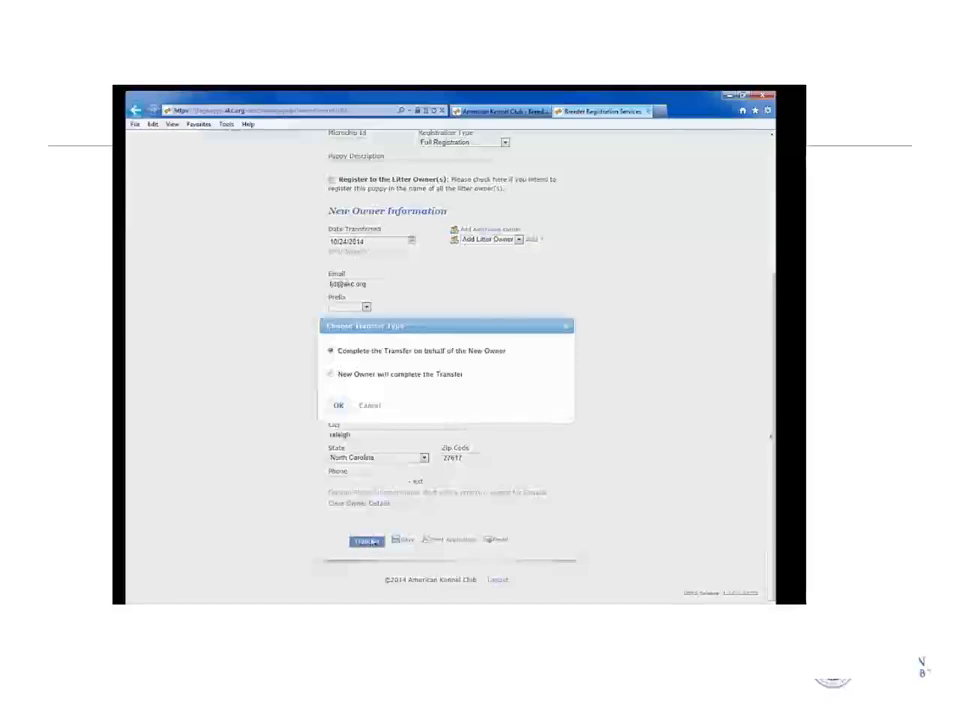
left_click(331, 374)
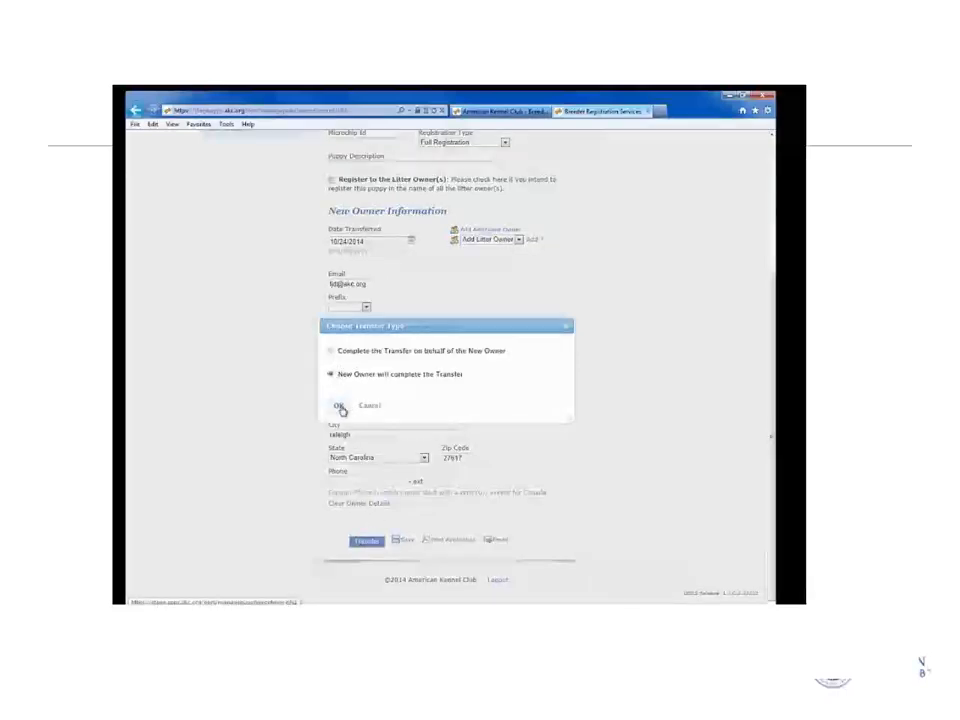
left_click(339, 408)
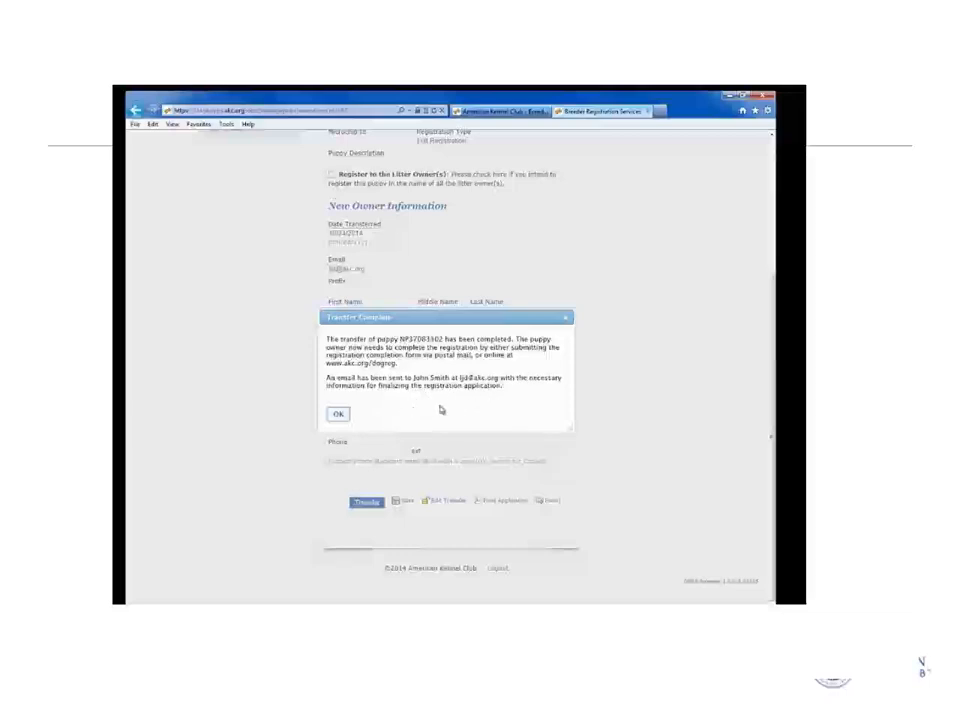
left_click(338, 414)
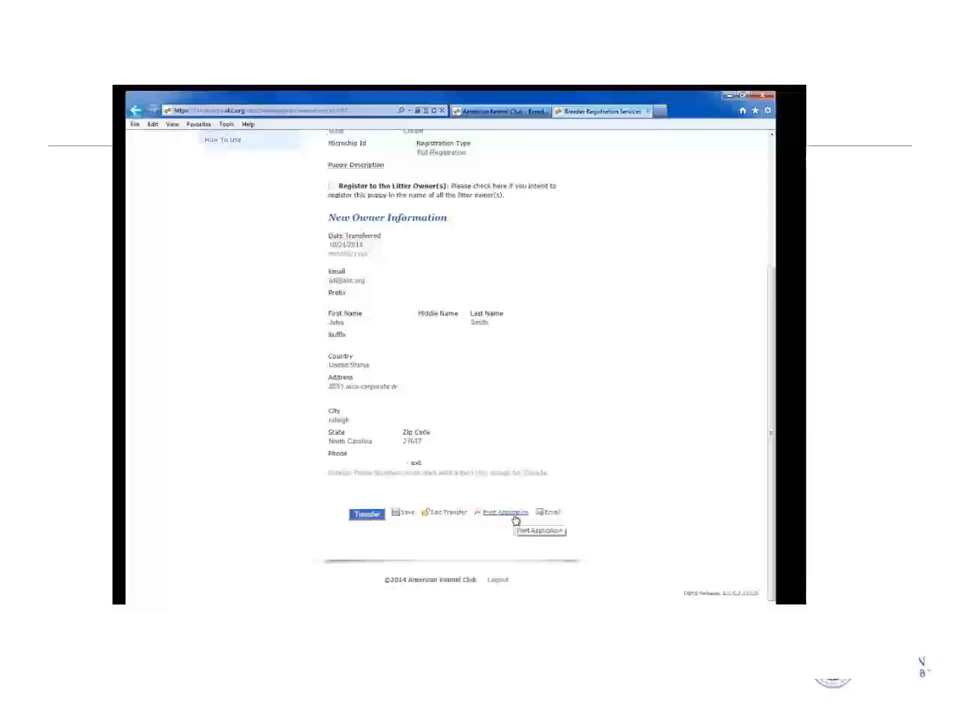
View the second puppy's Prepaid Dog Registration Application printout, then close it.
left_click(514, 516)
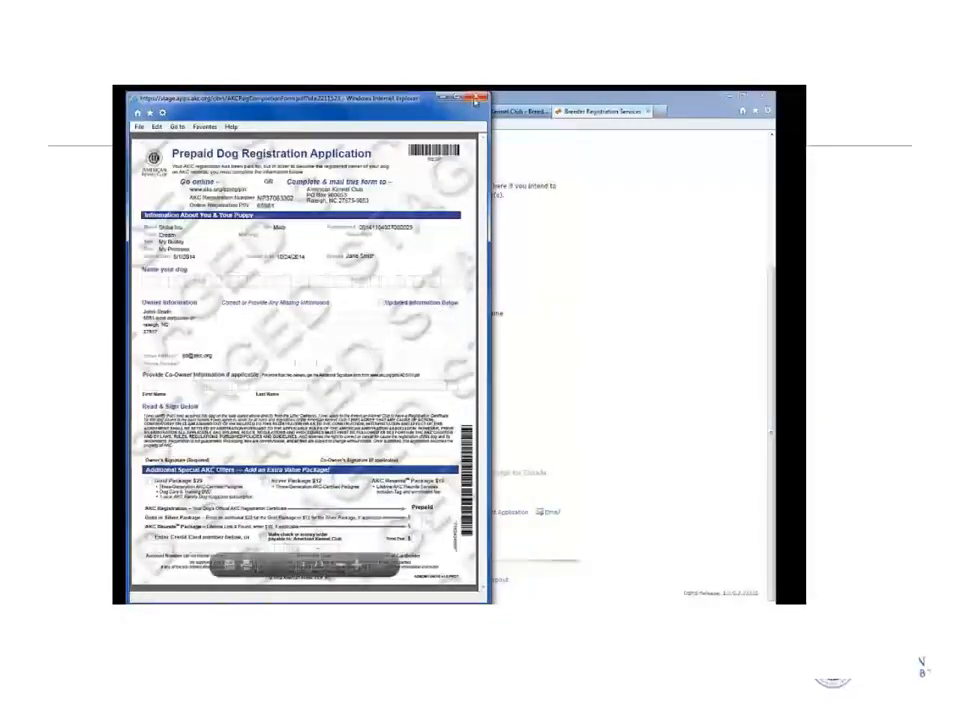
left_click(478, 101)
scroll(446, 306, "up", 5)
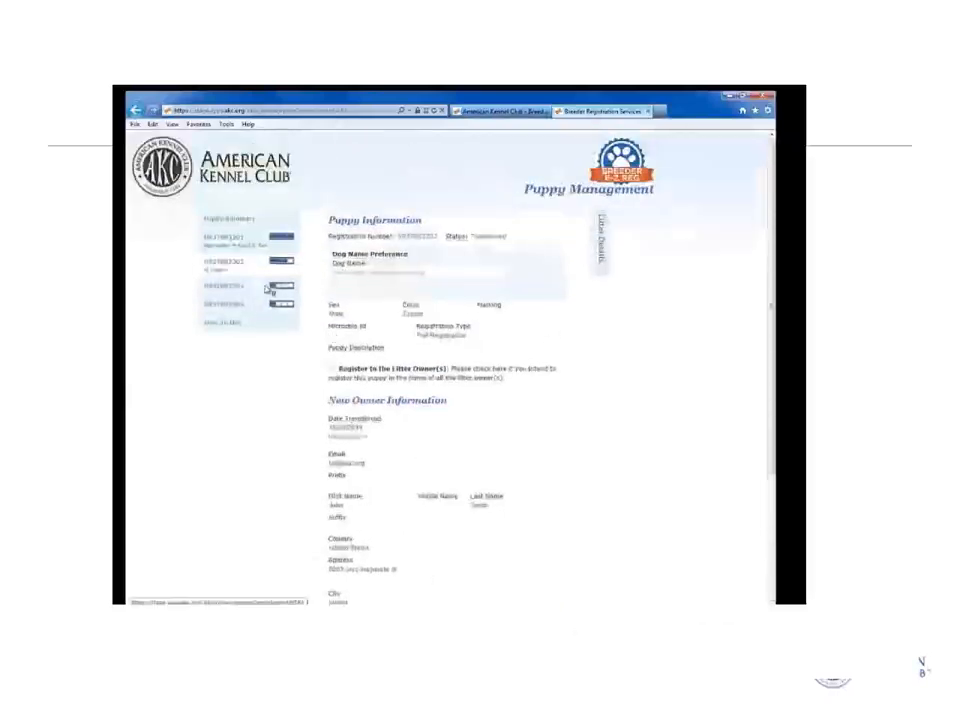
Edit the third puppy: full name 'Keep', sex Female, colour Cream.
left_click(282, 287)
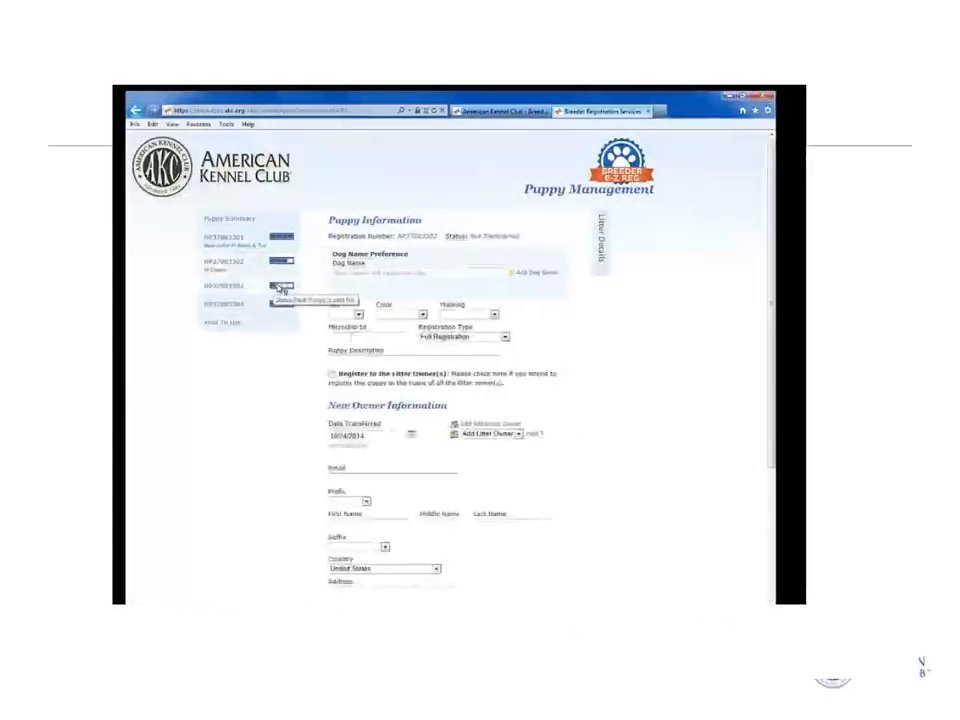
left_click(431, 276)
left_click(335, 422)
left_click(401, 420)
type("Keep this Dog")
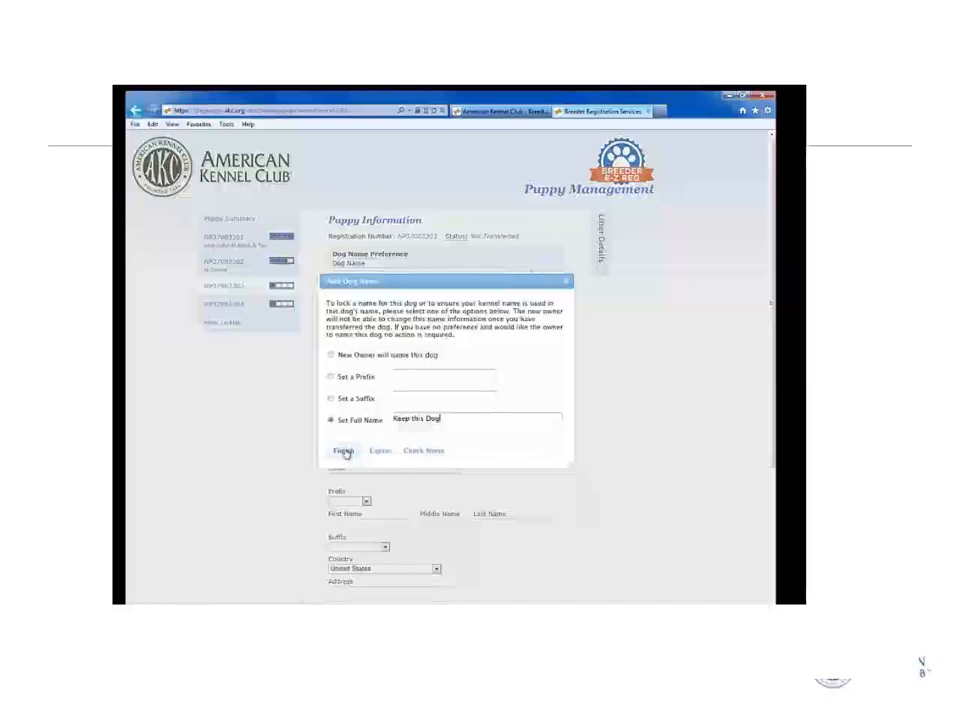
left_click(344, 451)
left_click(357, 314)
left_click(350, 326)
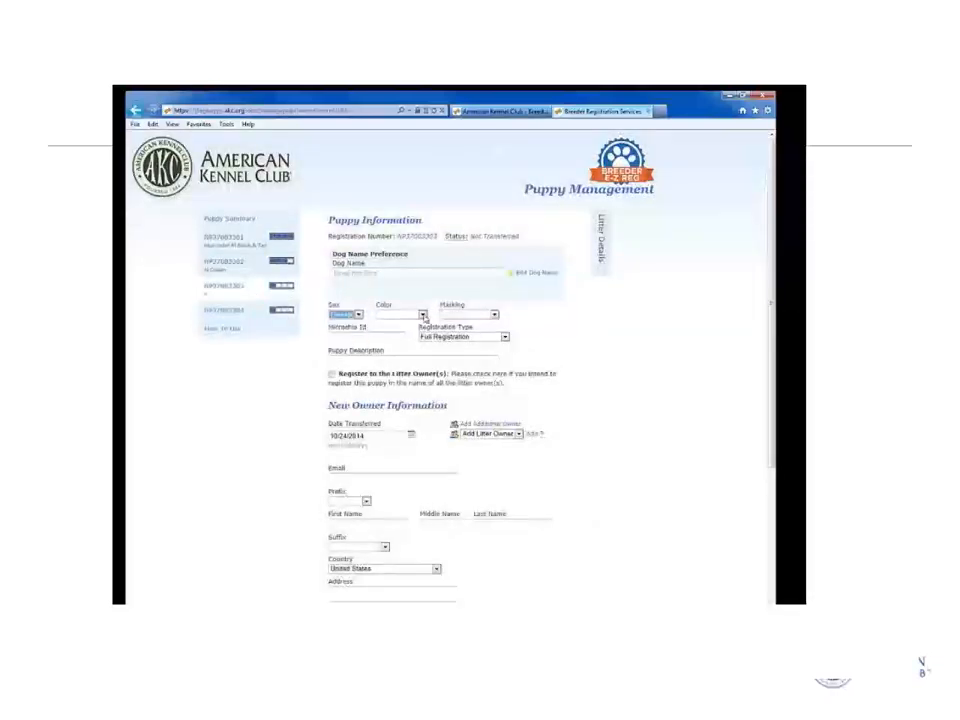
left_click(421, 314)
left_click(410, 342)
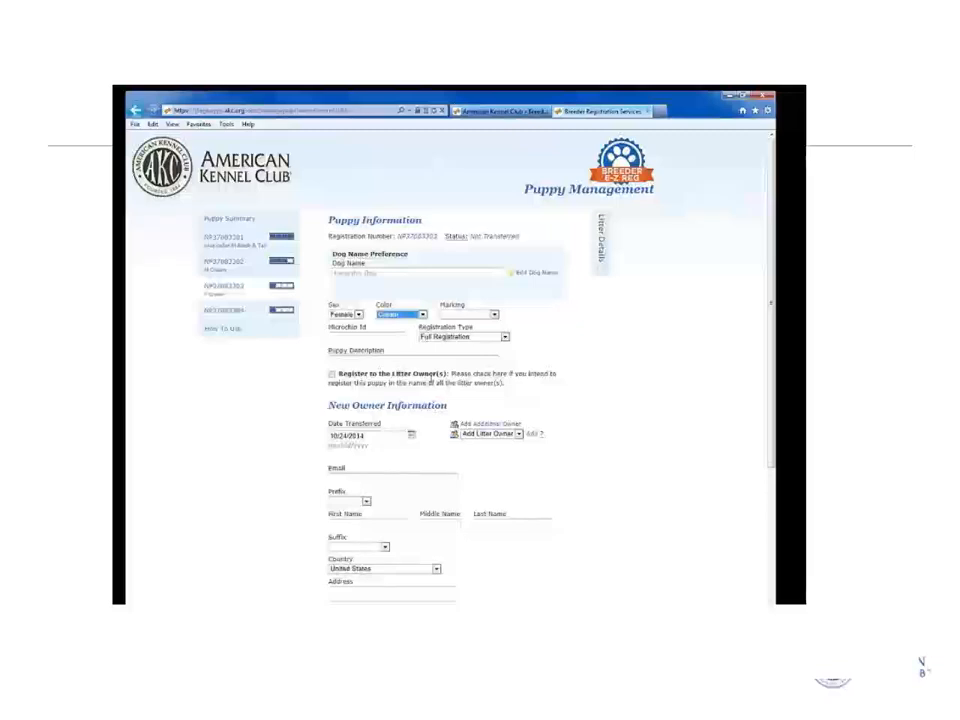
Register the third puppy to the litter owner, replacing the owners, and continue to registration.
left_click(332, 376)
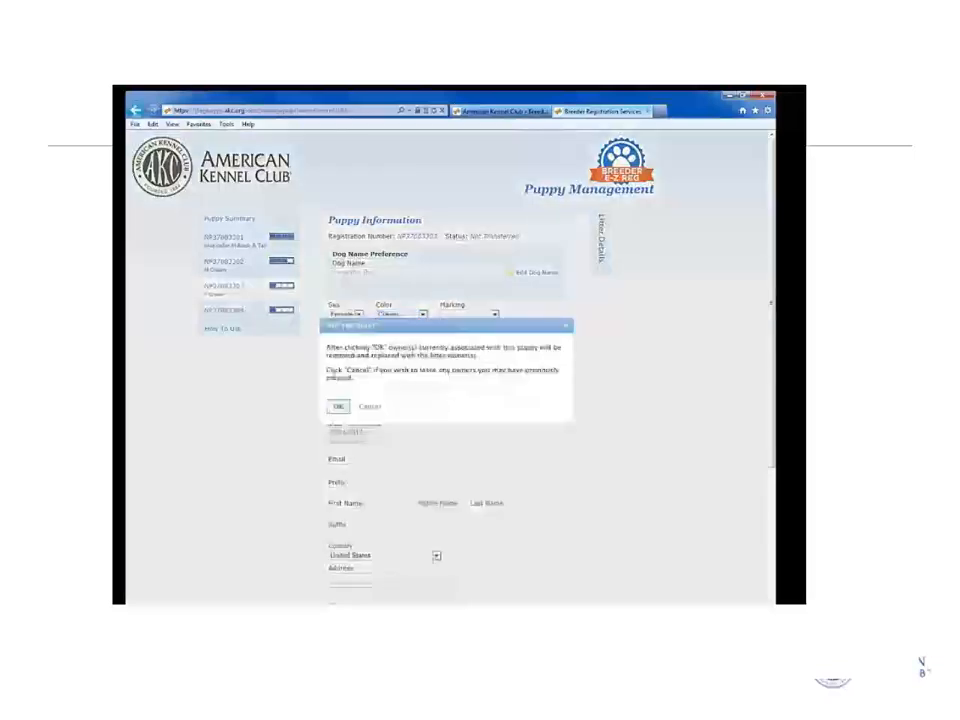
left_click(339, 406)
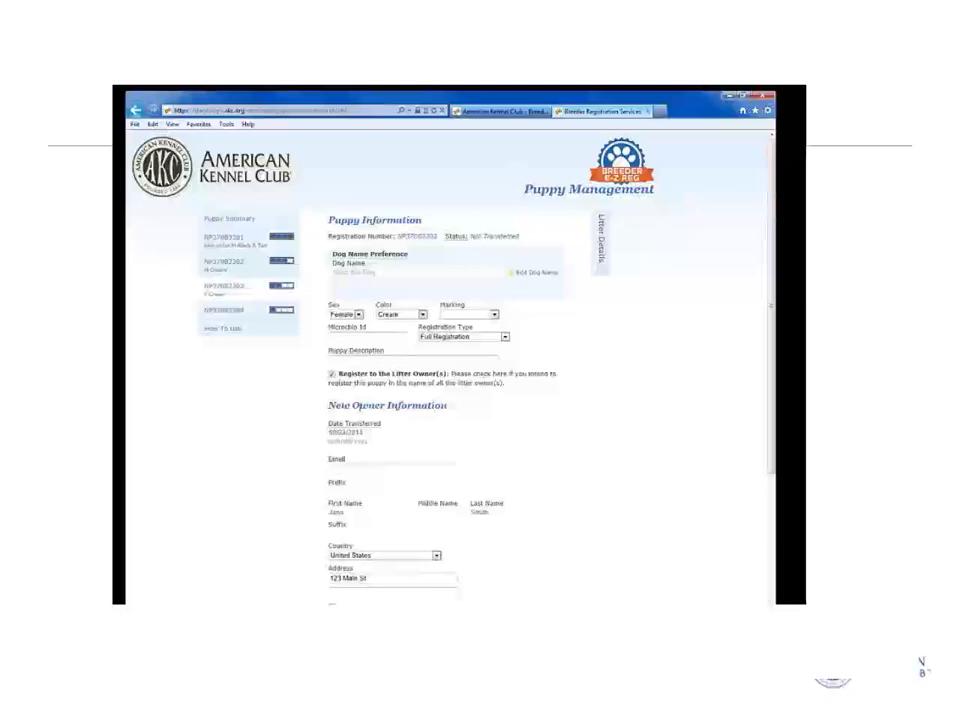
scroll(471, 446, "down", 2)
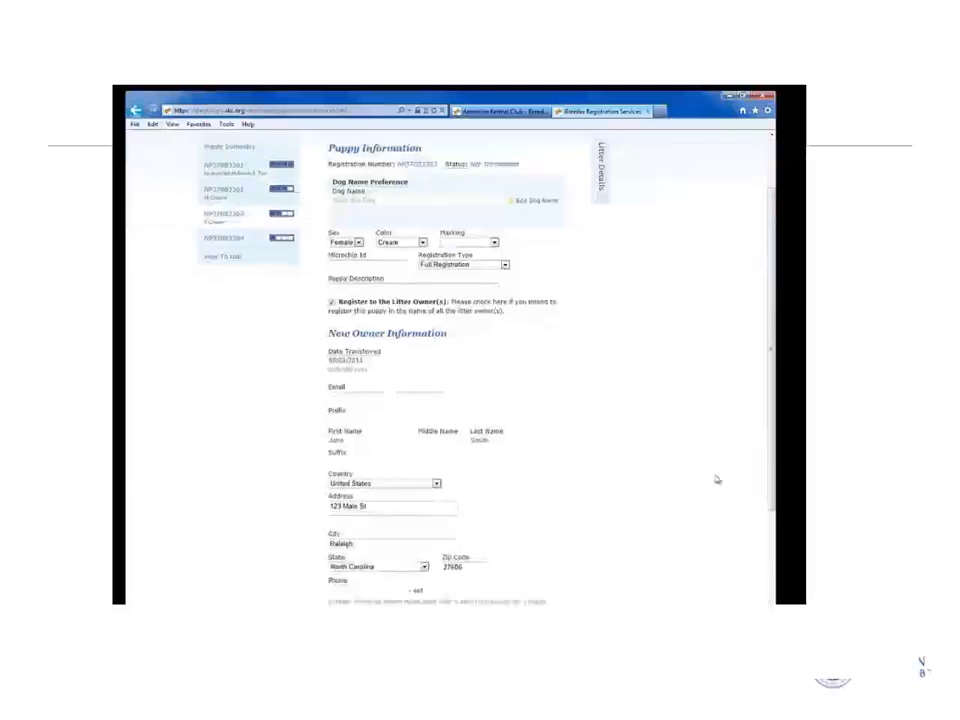
scroll(680, 472, "down", 2)
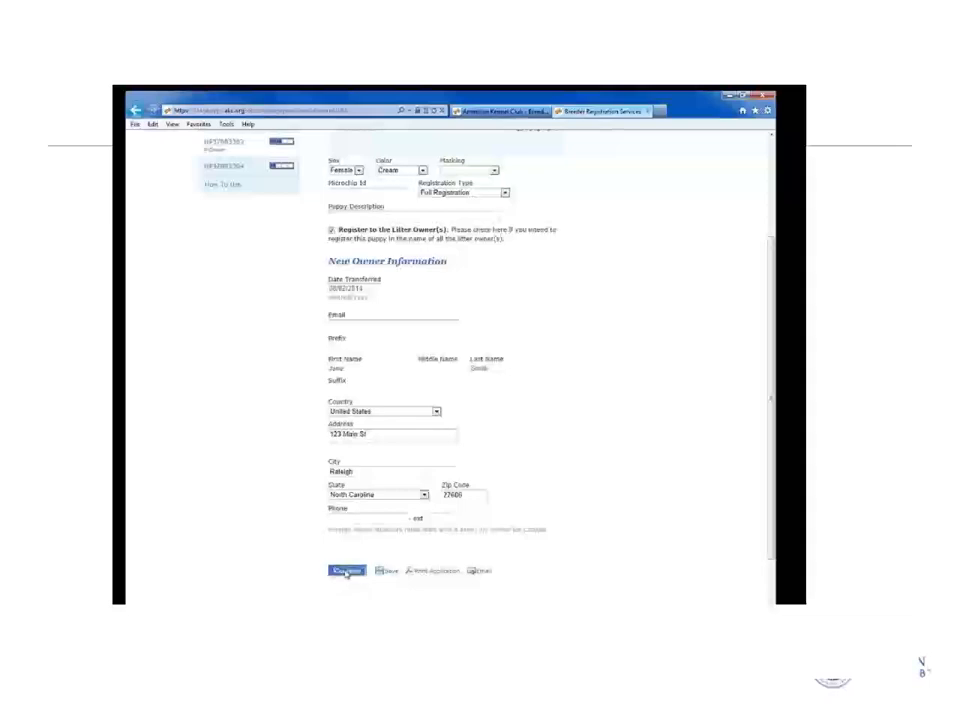
left_click(347, 572)
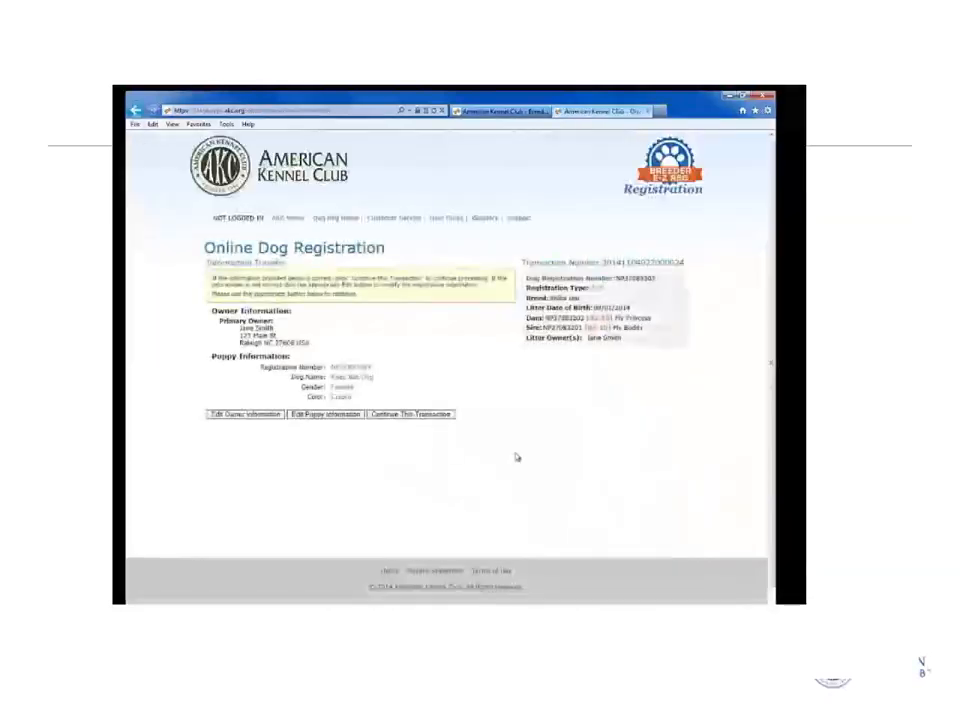
Add the Puppy Protection Package and proceed to checkout for the $57.00 order.
left_click(405, 419)
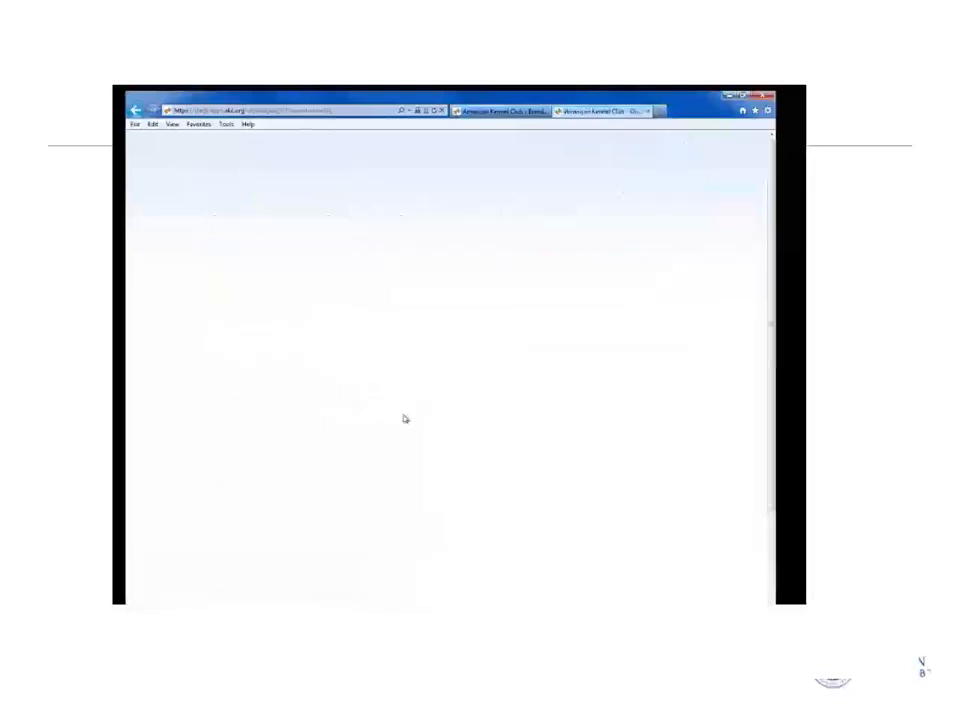
scroll(405, 437, "down", 2)
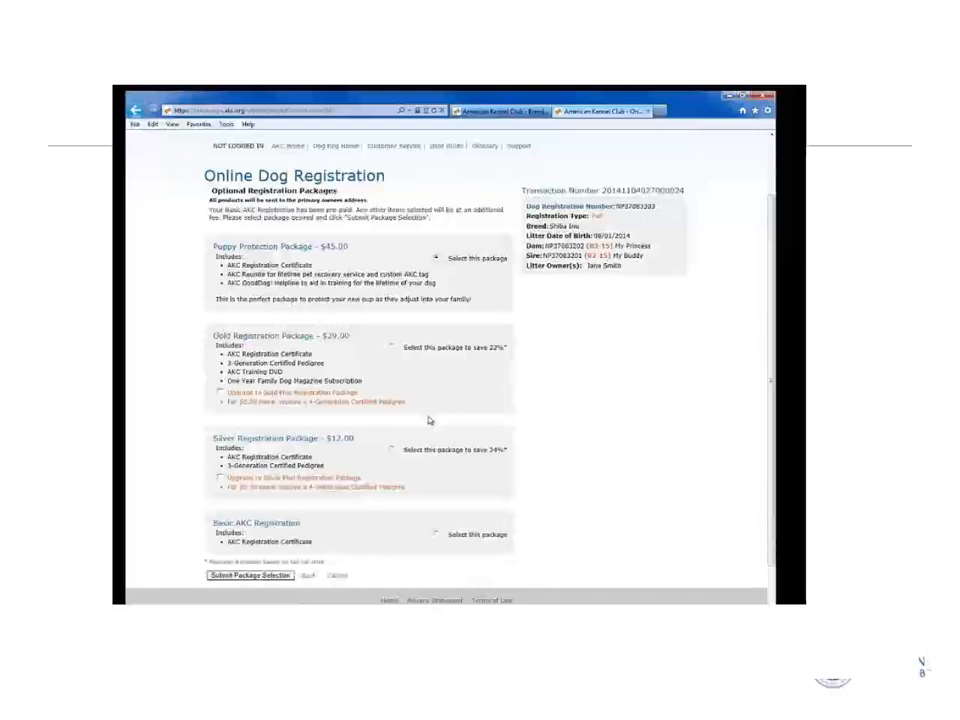
scroll(430, 420, "down", 1)
left_click(270, 531)
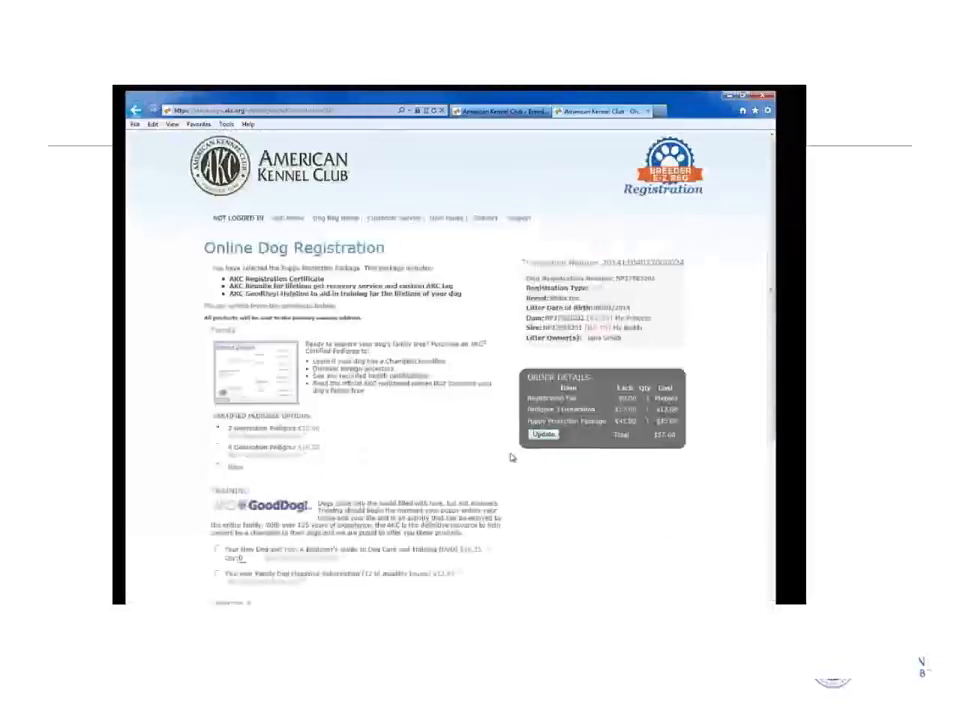
scroll(371, 453, "down", 4)
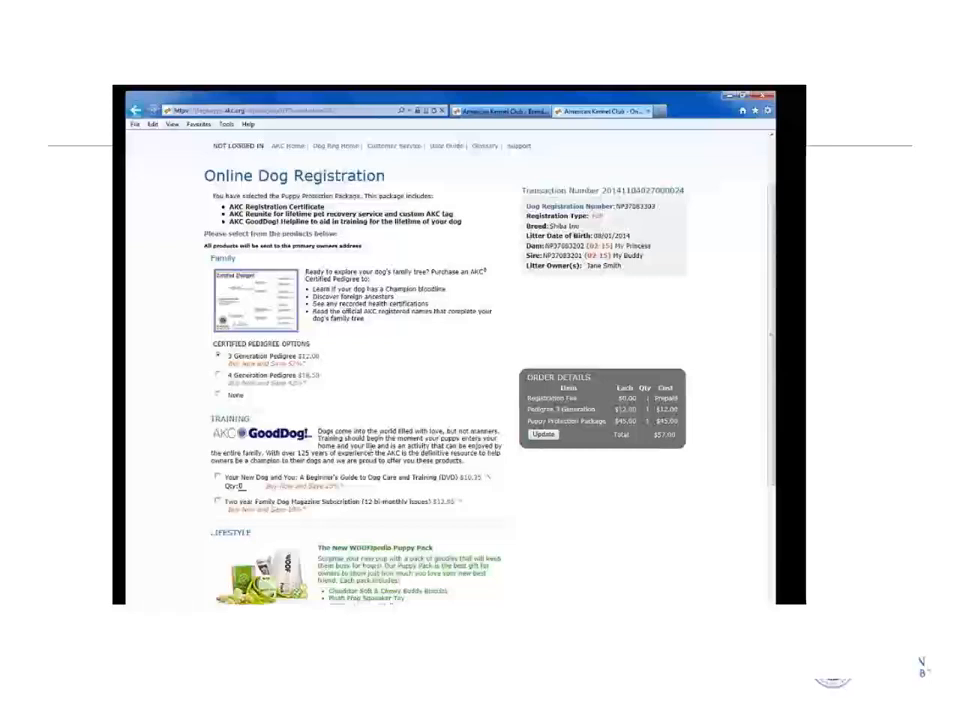
scroll(370, 452, "down", 2)
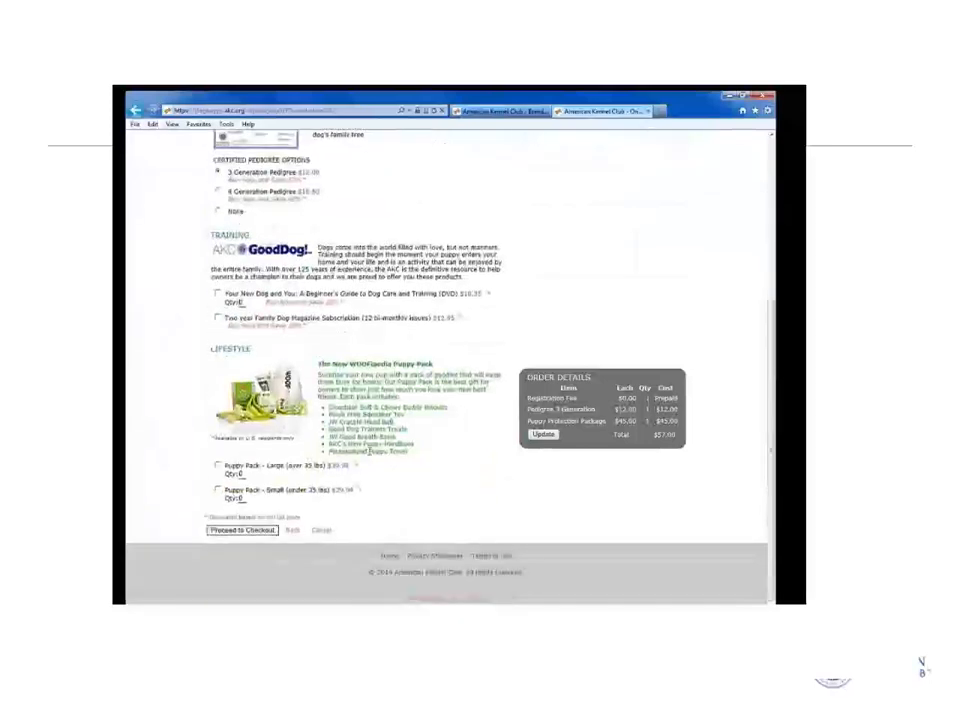
left_click(256, 531)
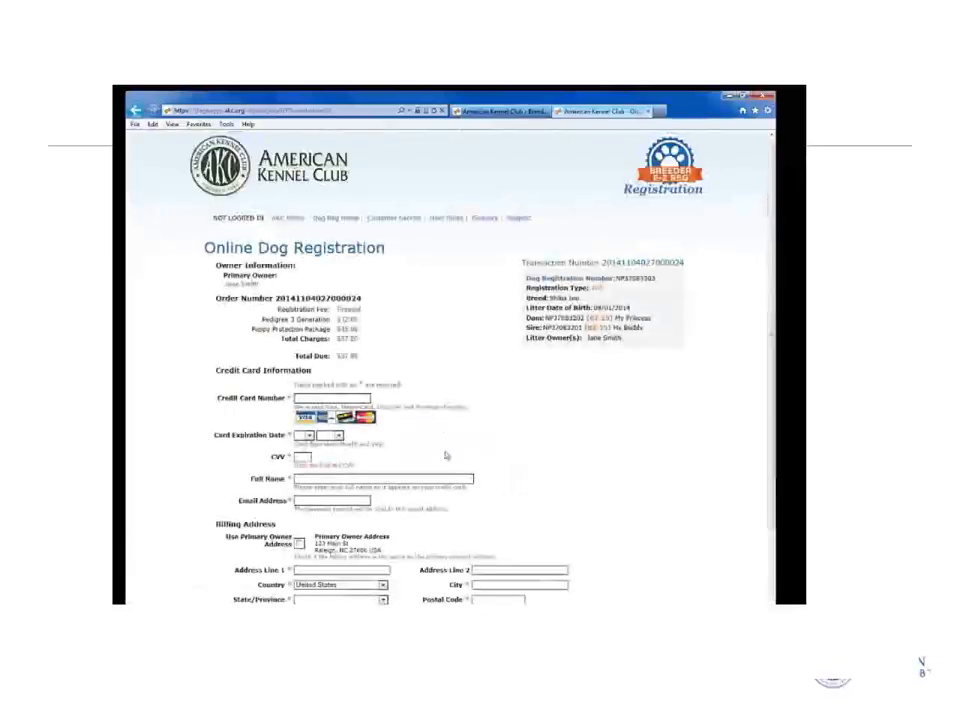
Enter the card number, expiry, CVV, cardholder's name and receipt e-mail address.
type("111111111111111")
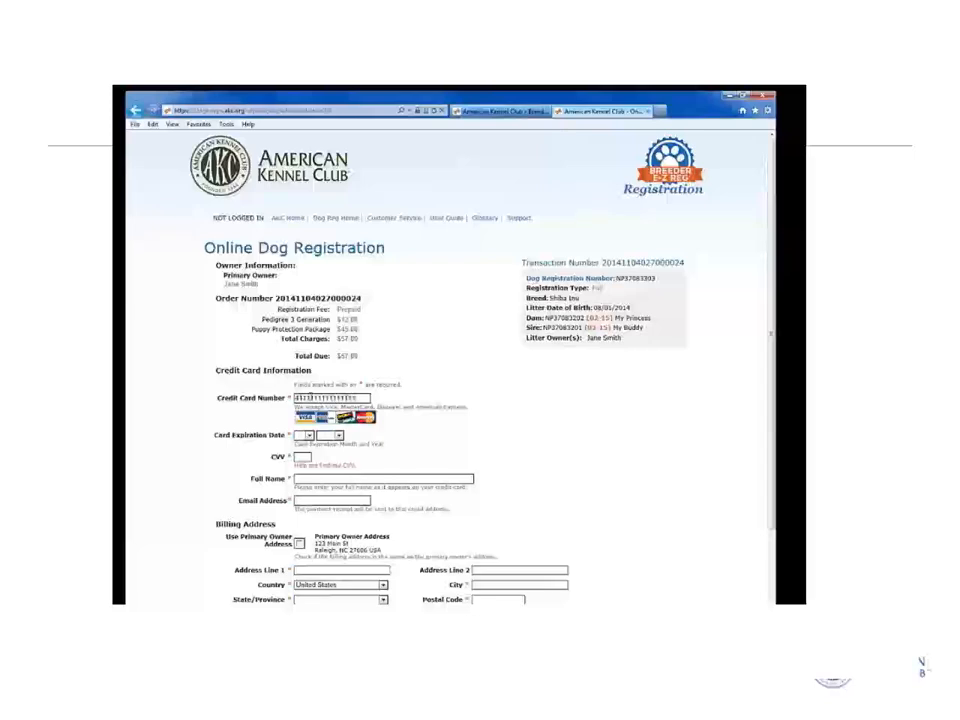
key("Tab")
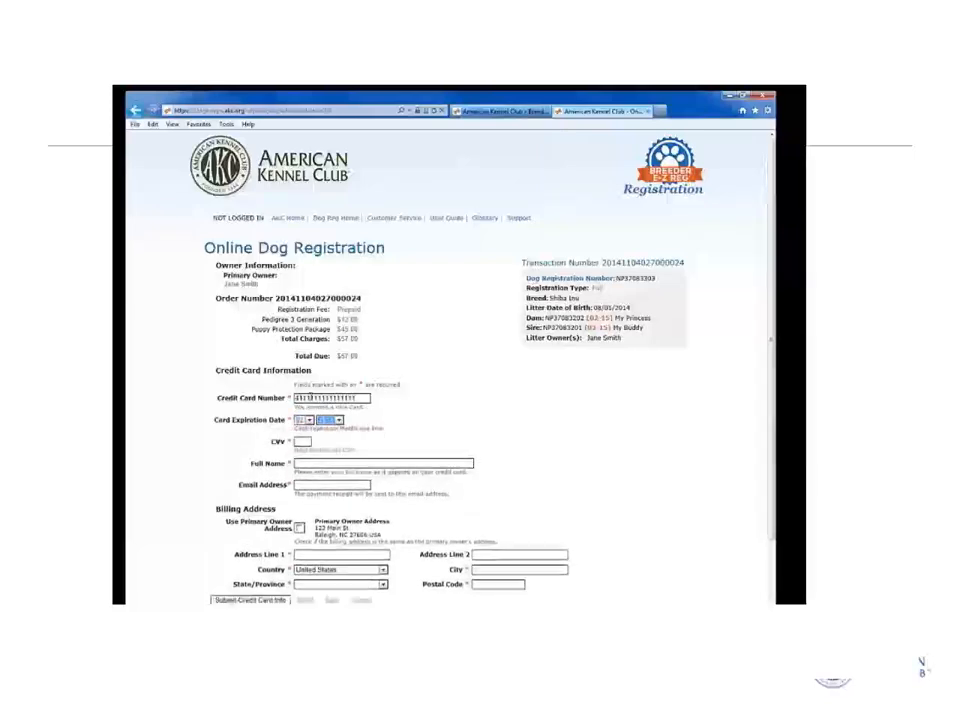
left_click(302, 441)
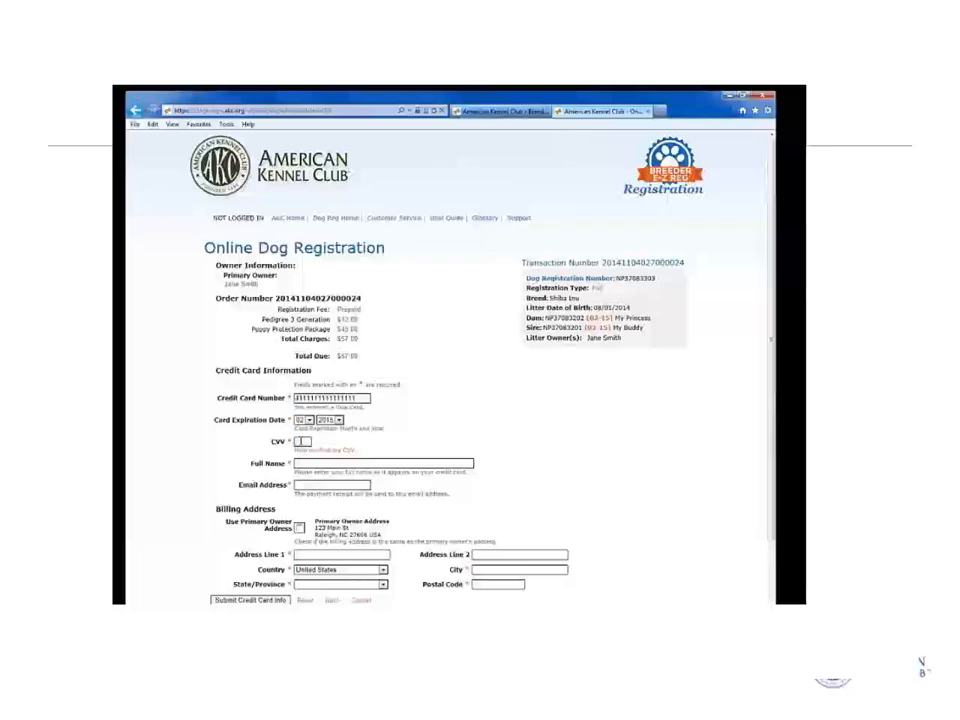
type("111")
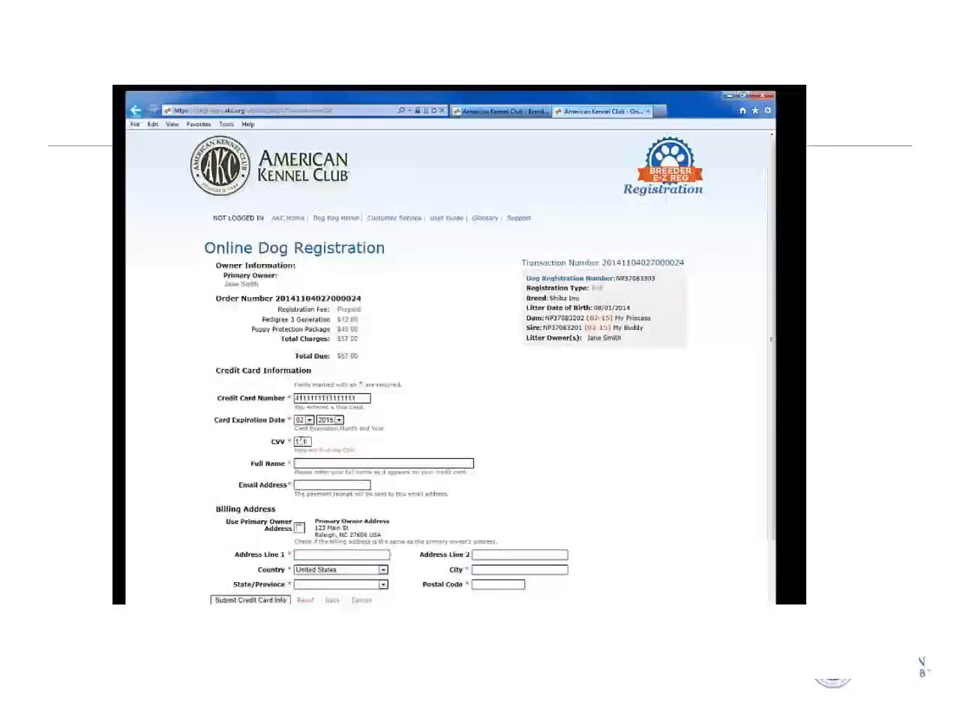
type("Jane Smith")
key("Tab")
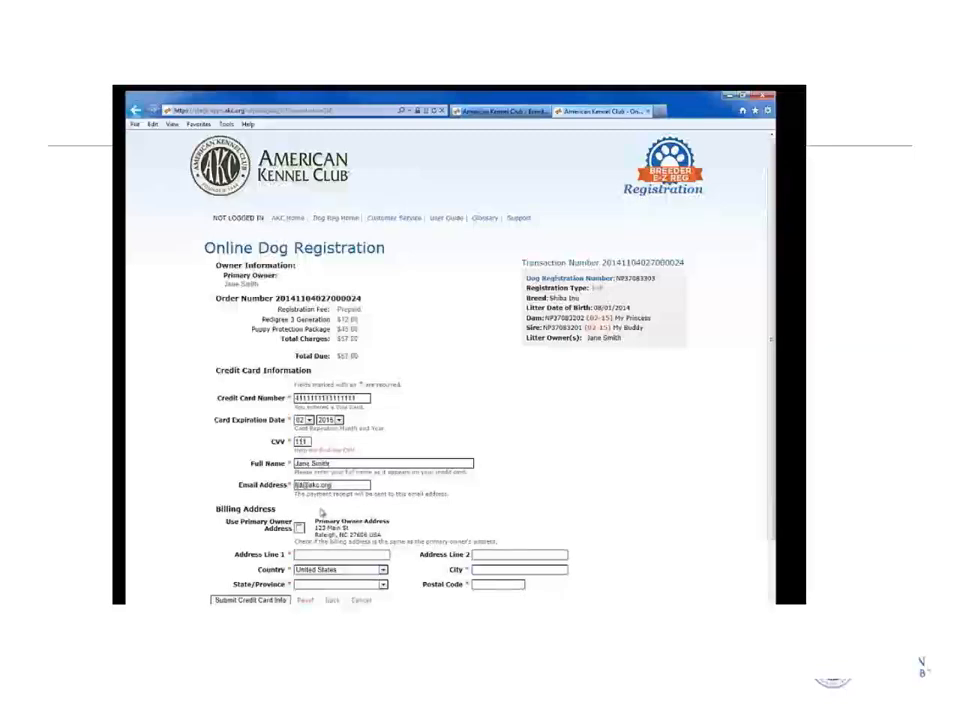
Bill to the primary owner address, submit payment, accept the agreement and complete registration.
left_click(299, 527)
scroll(362, 375, "down", 1)
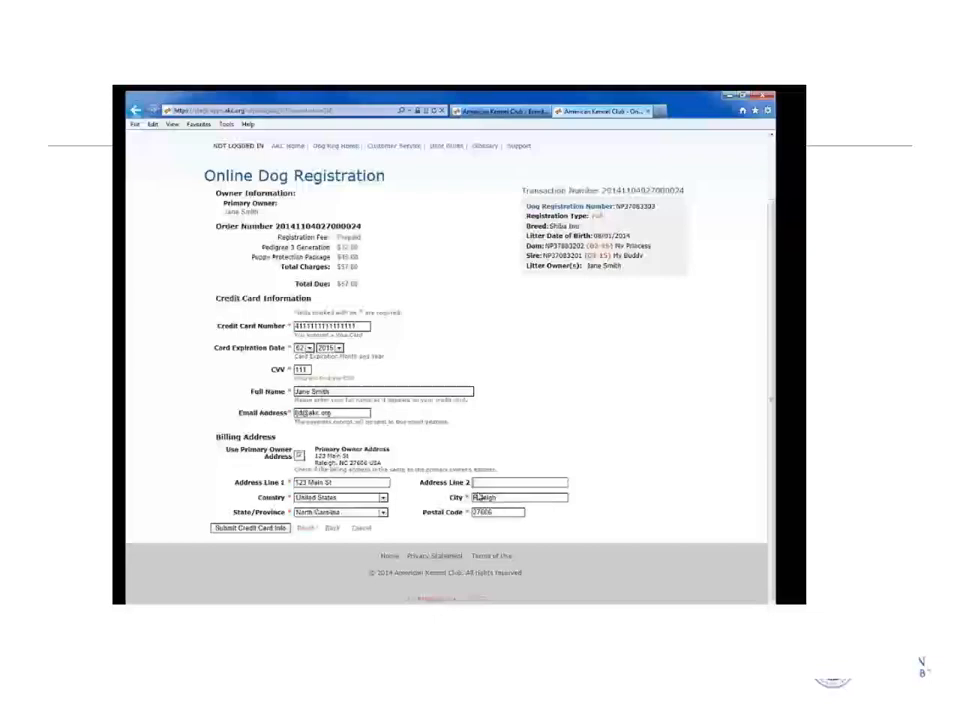
left_click(262, 531)
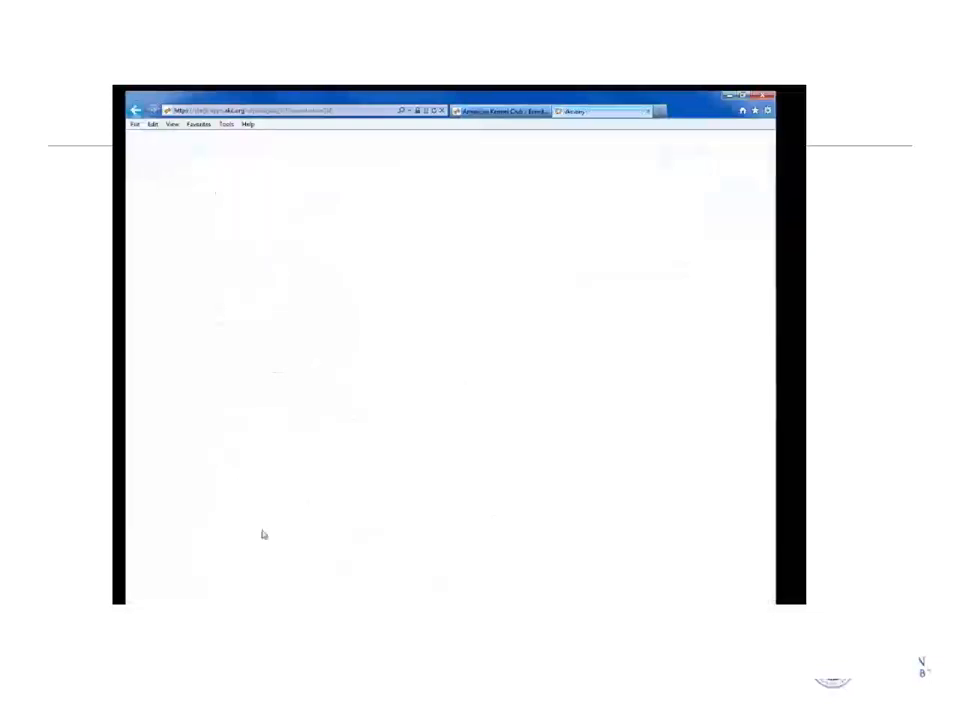
left_click(236, 418)
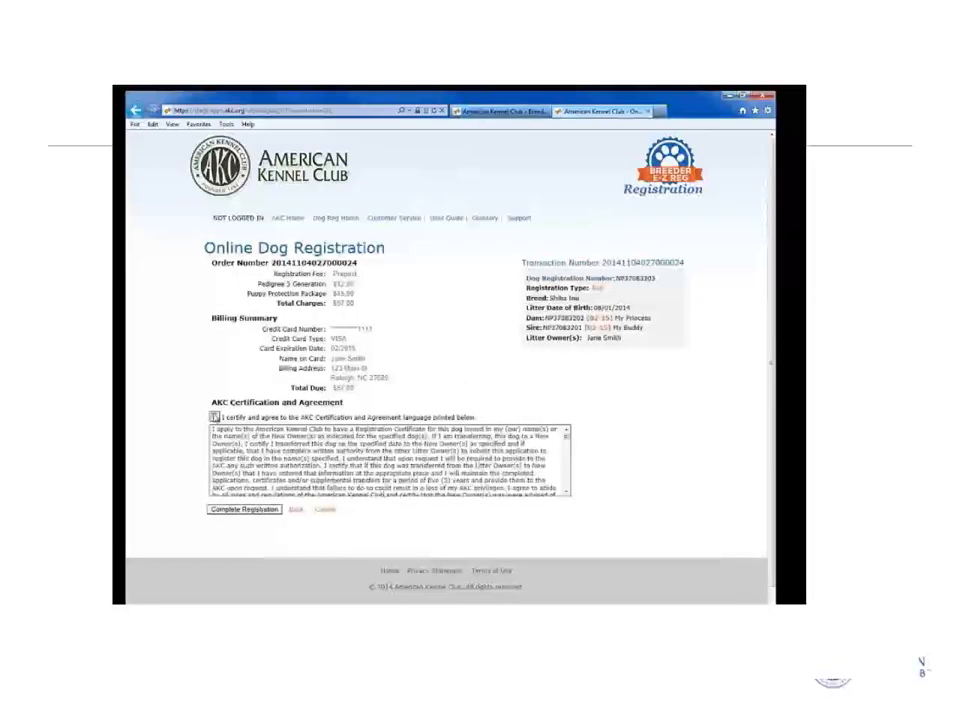
left_click(241, 511)
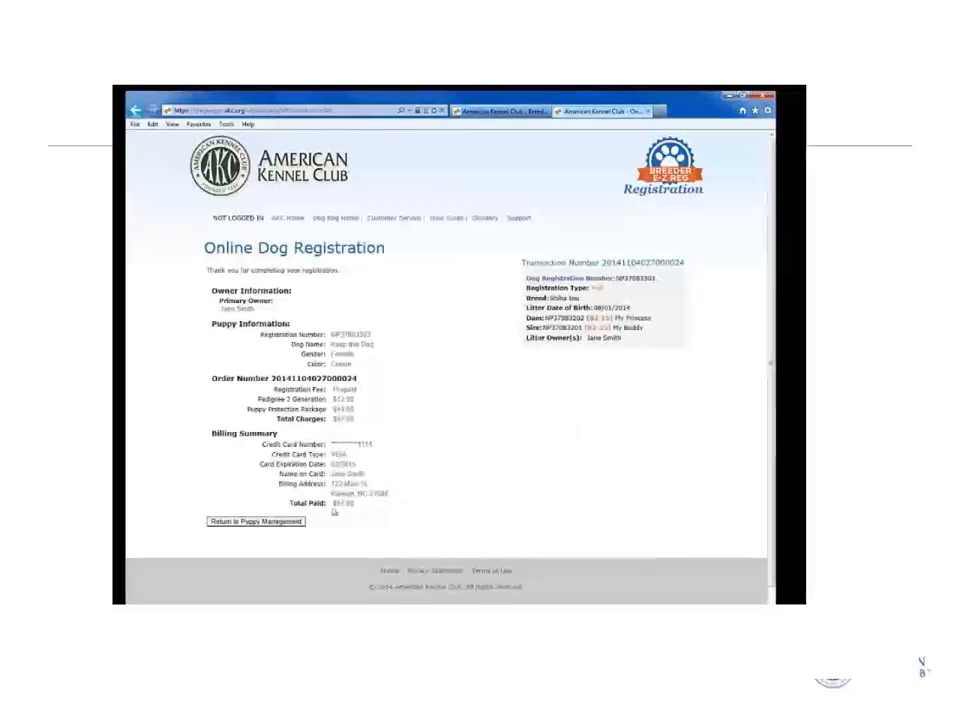
In Puppy Management, review the third puppy's Registered record and open the fourth, still Not Transferred.
left_click(258, 521)
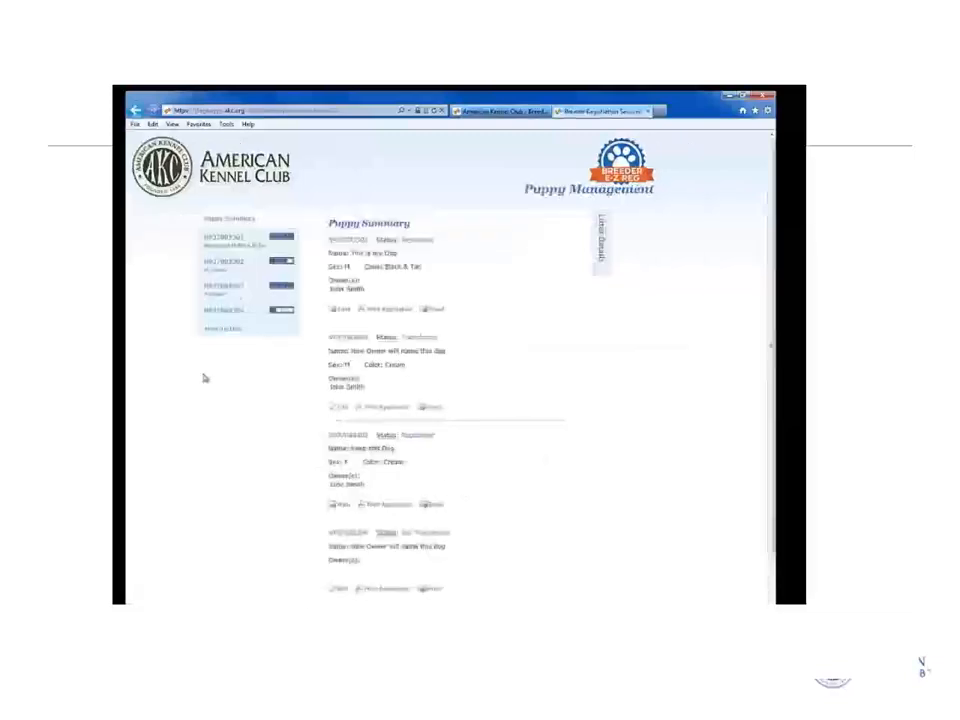
left_click(239, 291)
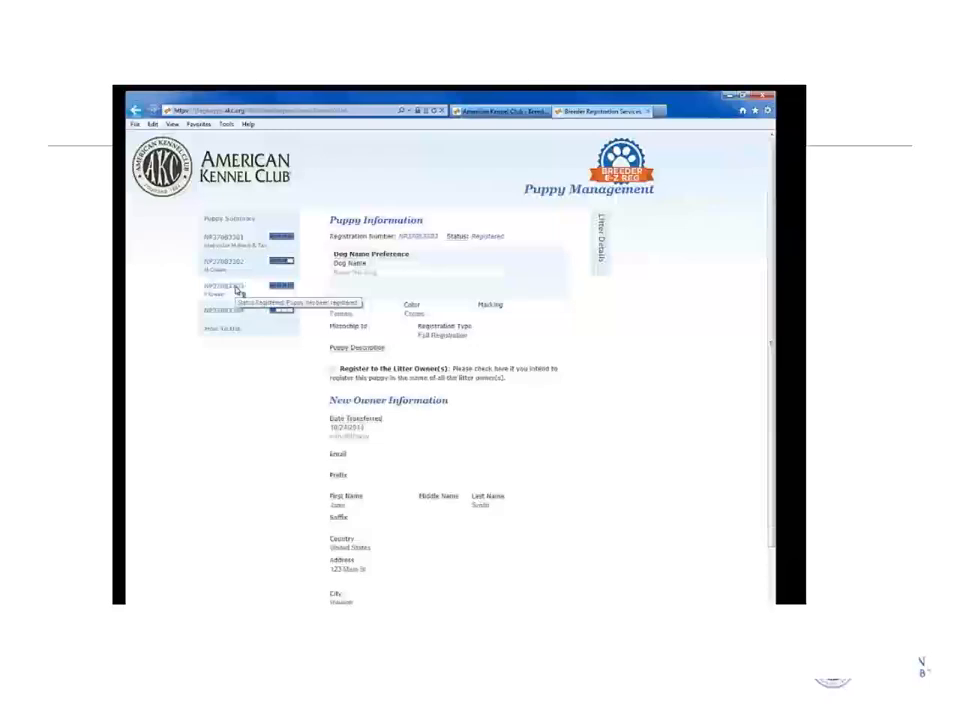
scroll(550, 420, "down", 1)
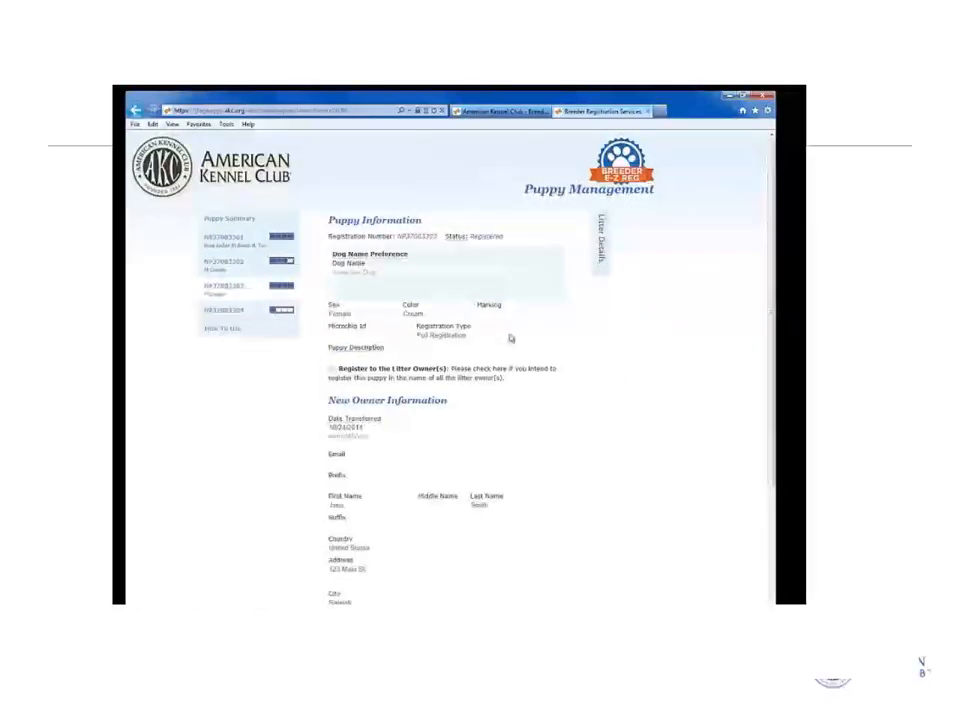
left_click(237, 313)
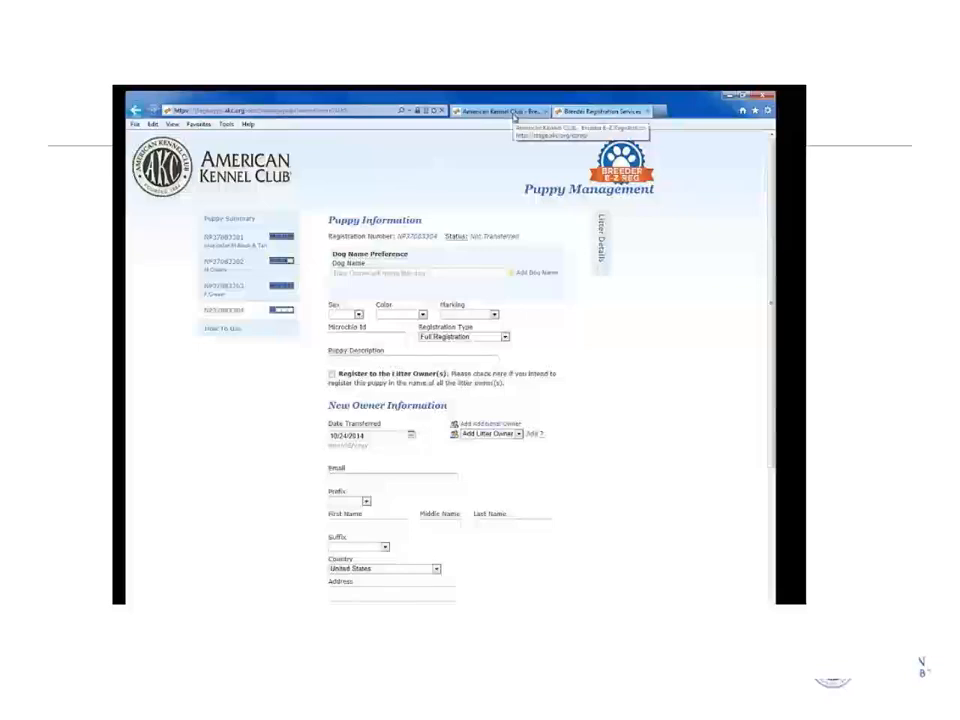
left_click(514, 114)
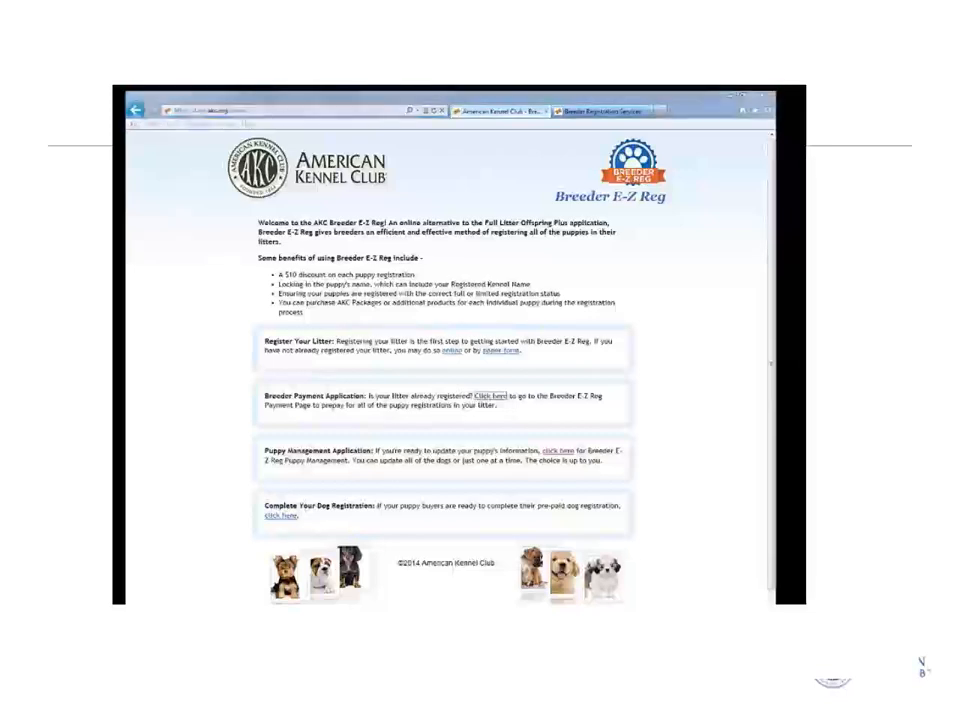
Advance the presentation to the closing Questions and thank-you slide.
key("Right")
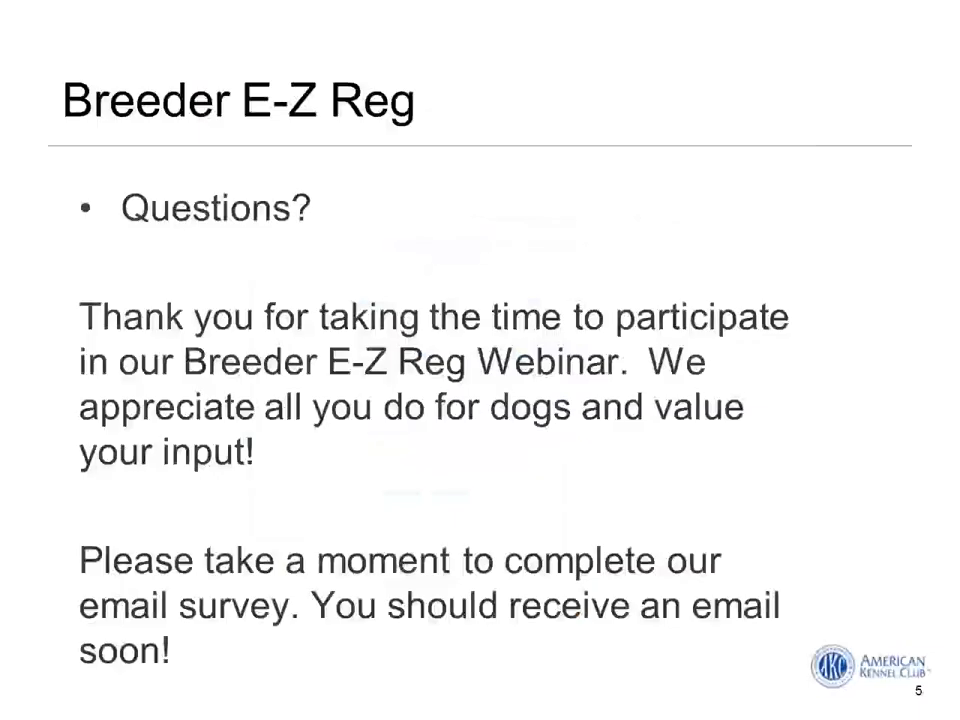